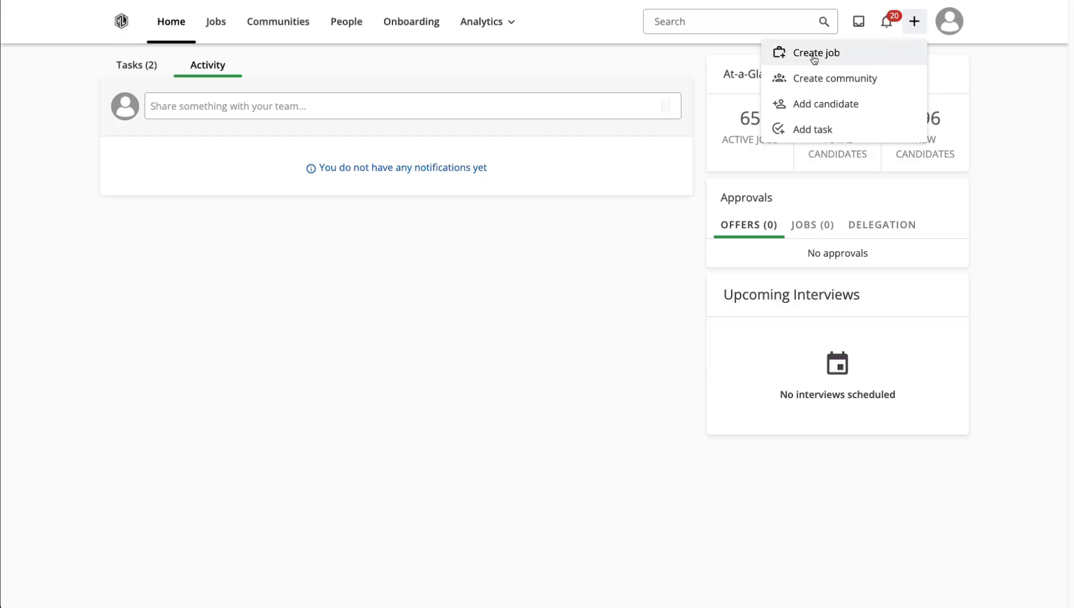
# - Start creating a new job and try H&L Cloud Management as its brand before choosing H&L Solutions
pyautogui.click(814, 60)
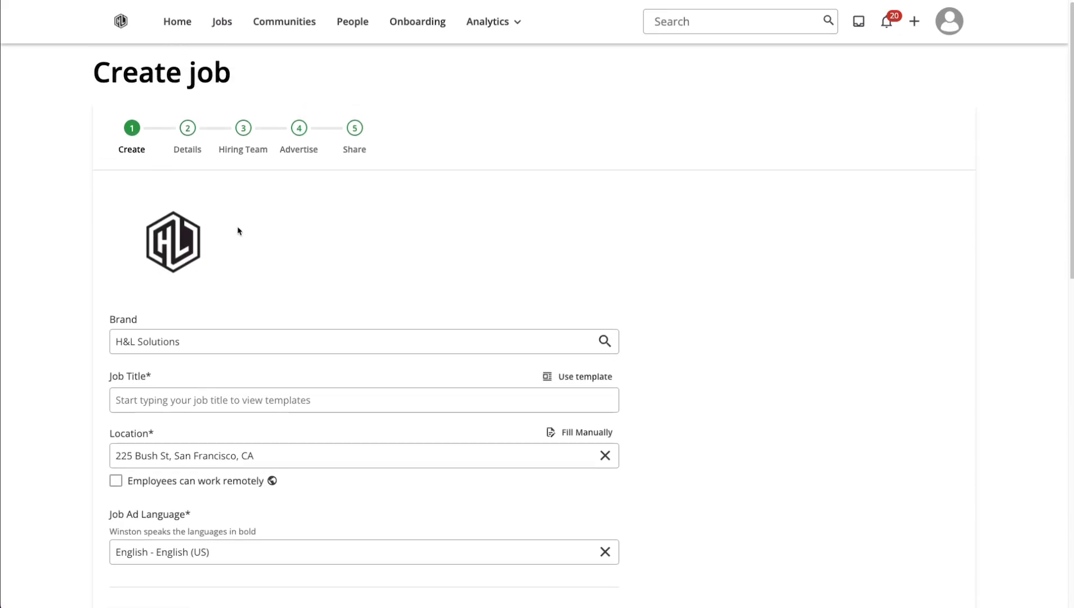
pyautogui.click(158, 339)
pyautogui.click(181, 453)
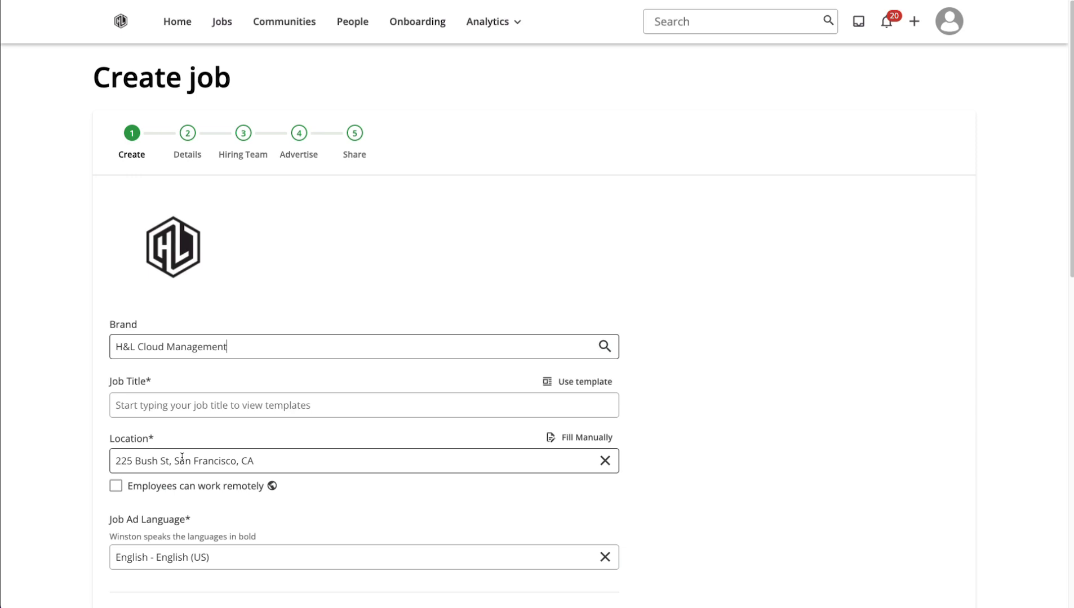
pyautogui.click(262, 349)
pyautogui.click(209, 372)
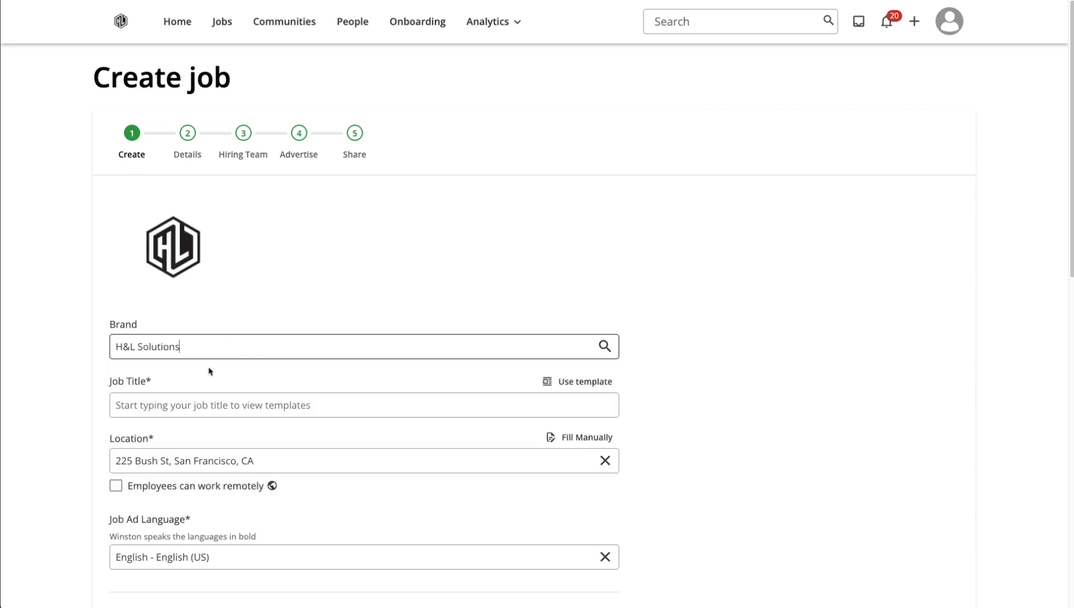
# - Search job titles for "Produ" and fill the job ad from the Product Manager template for Milwaukee
pyautogui.scroll(-1, 184, 369)
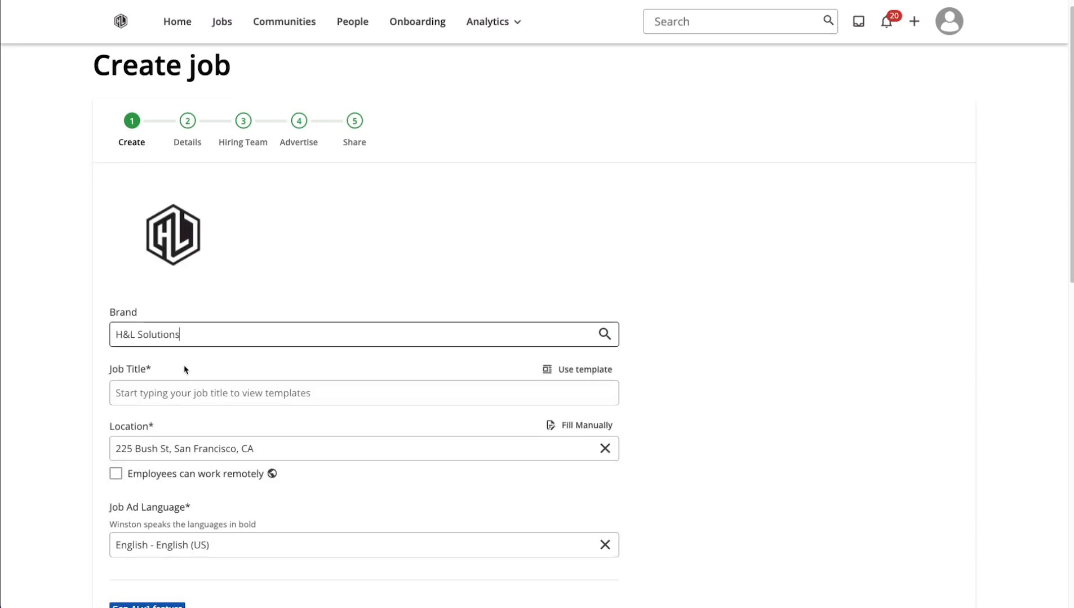
pyautogui.click(173, 389)
pyautogui.write('Pro')
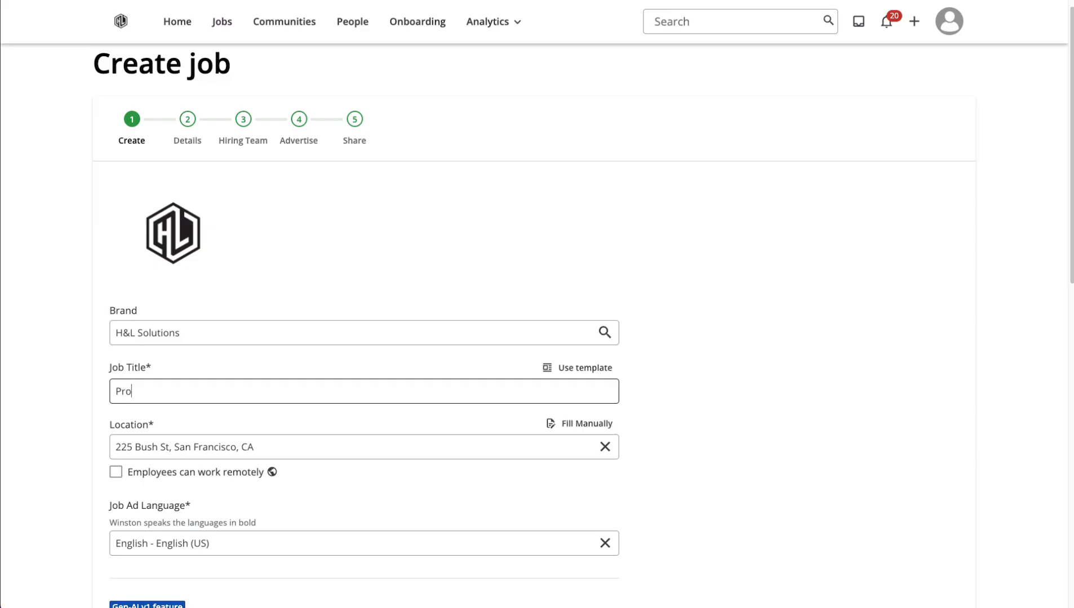
pyautogui.write('du')
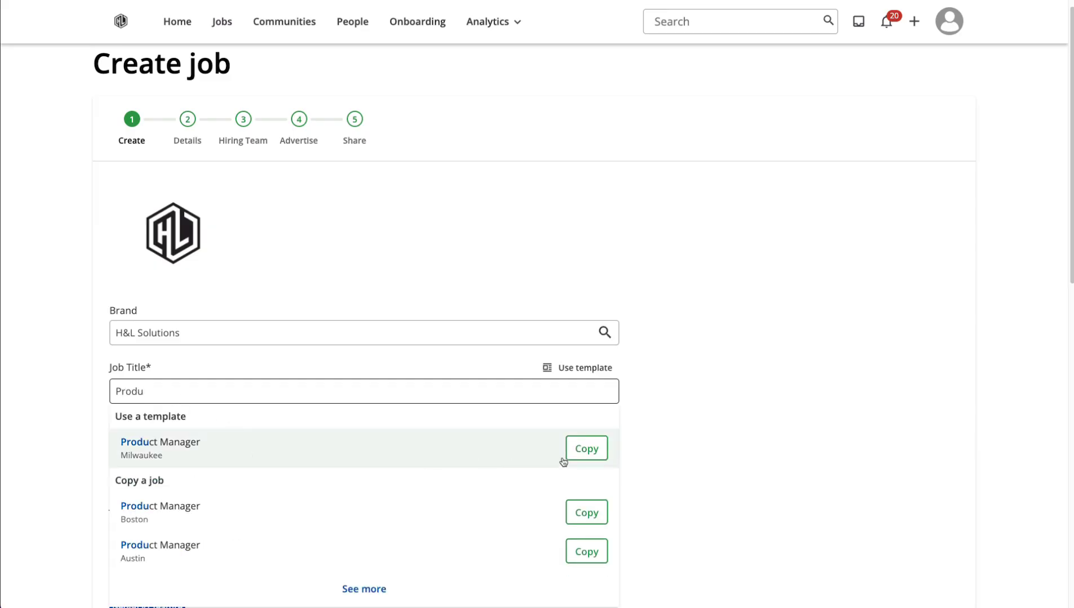
pyautogui.click(515, 458)
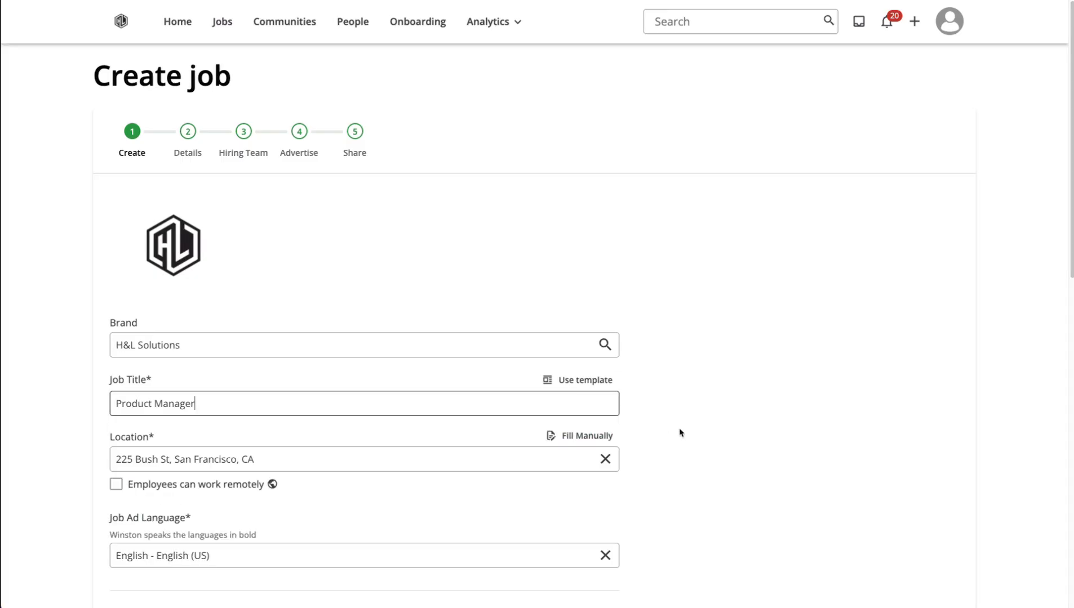
pyautogui.scroll(-20, 680, 432)
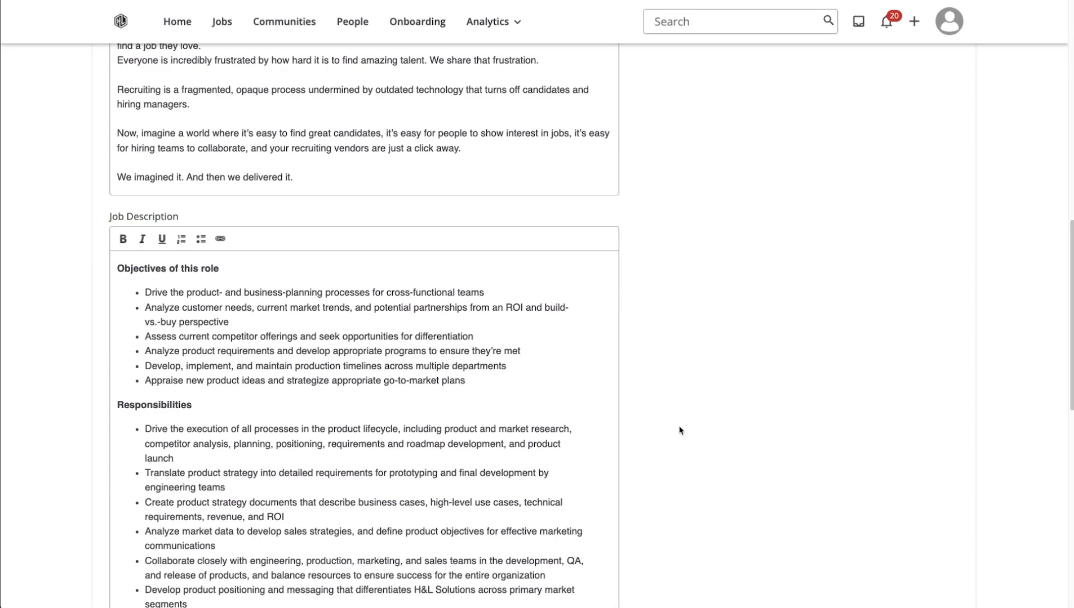
pyautogui.scroll(17, 680, 429)
pyautogui.scroll(3, 679, 428)
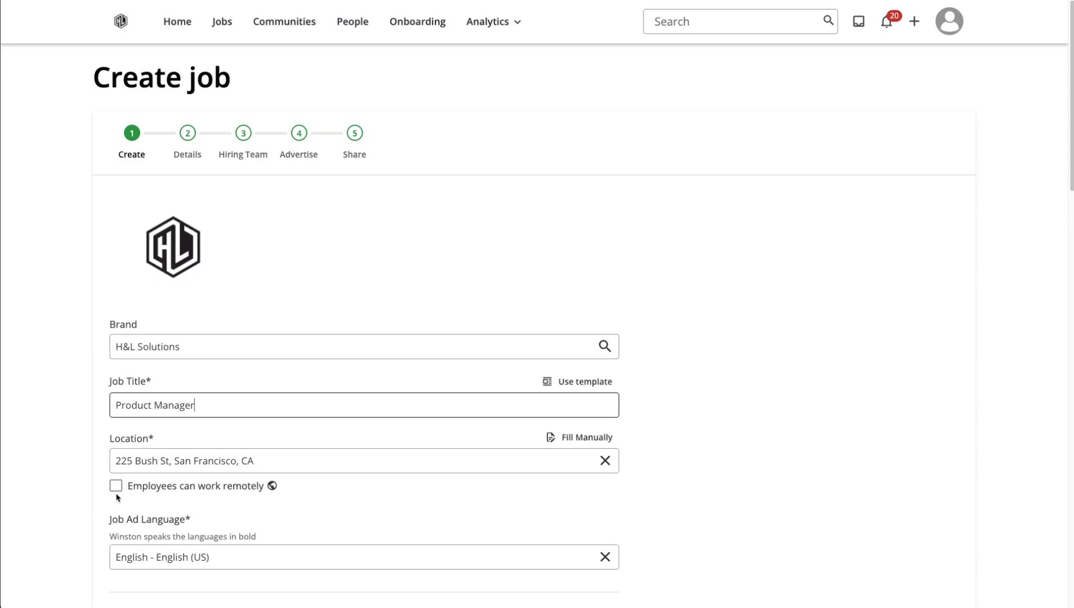
# - Browse the full list of job templates and the recent jobs without applying any of them
pyautogui.click(431, 478)
pyautogui.click(604, 391)
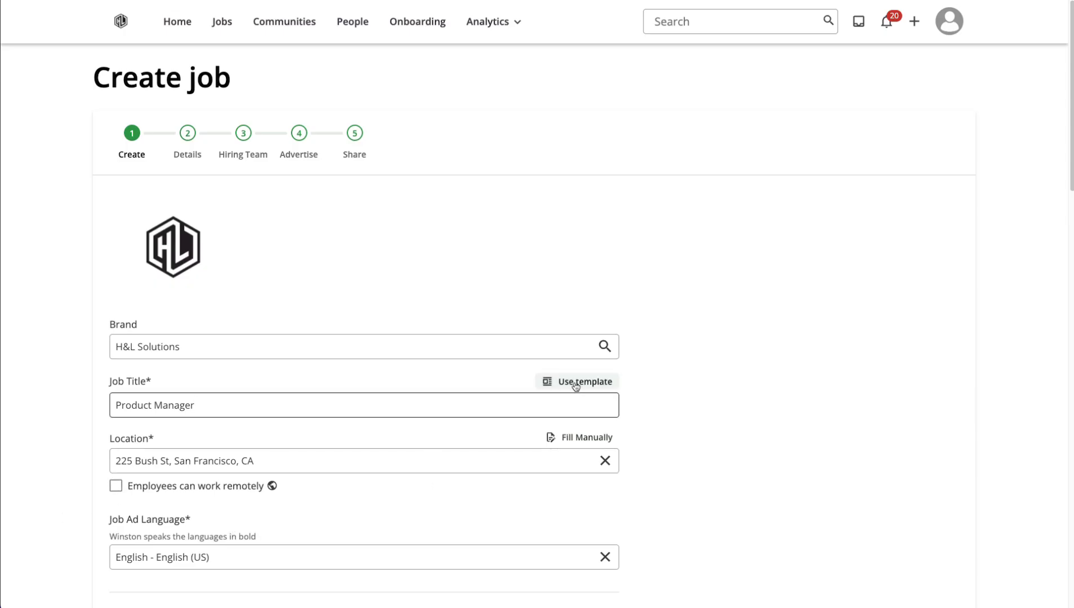
pyautogui.click(575, 386)
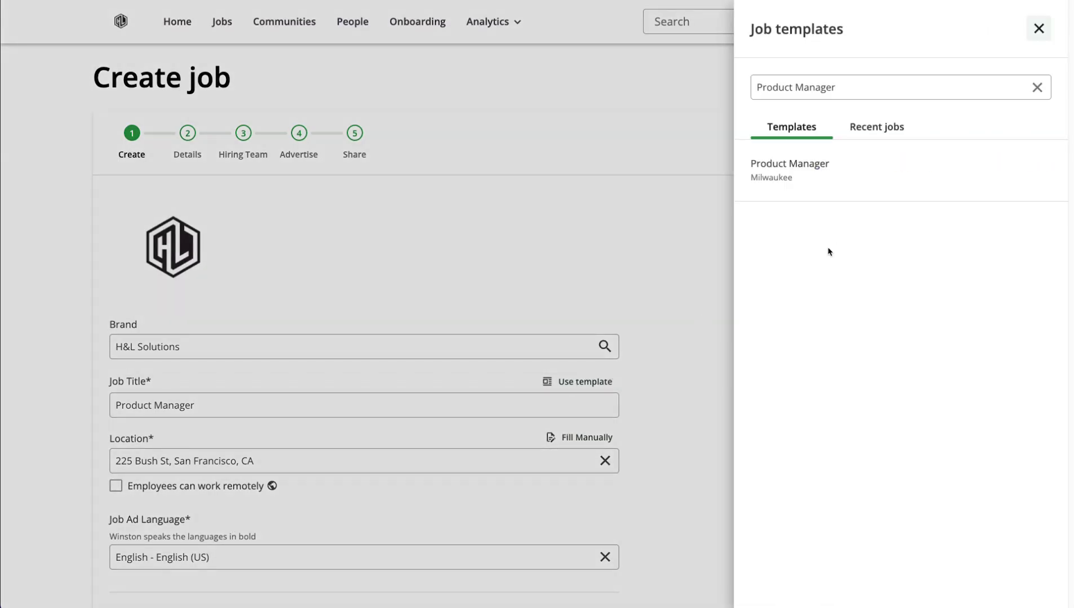
pyautogui.click(1036, 87)
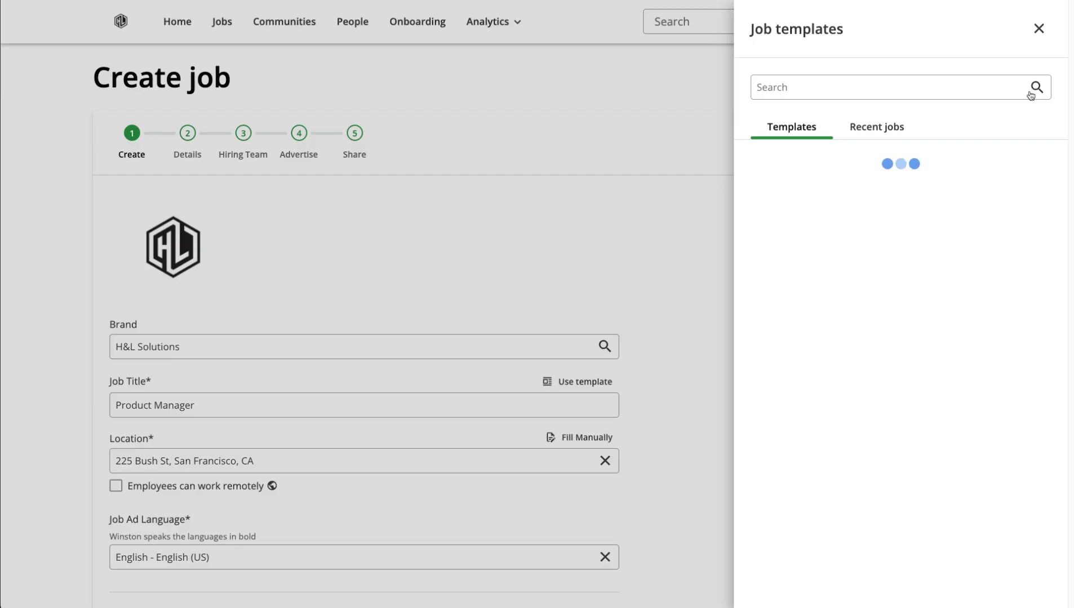
pyautogui.scroll(-5, 860, 160)
pyautogui.scroll(5, 799, 160)
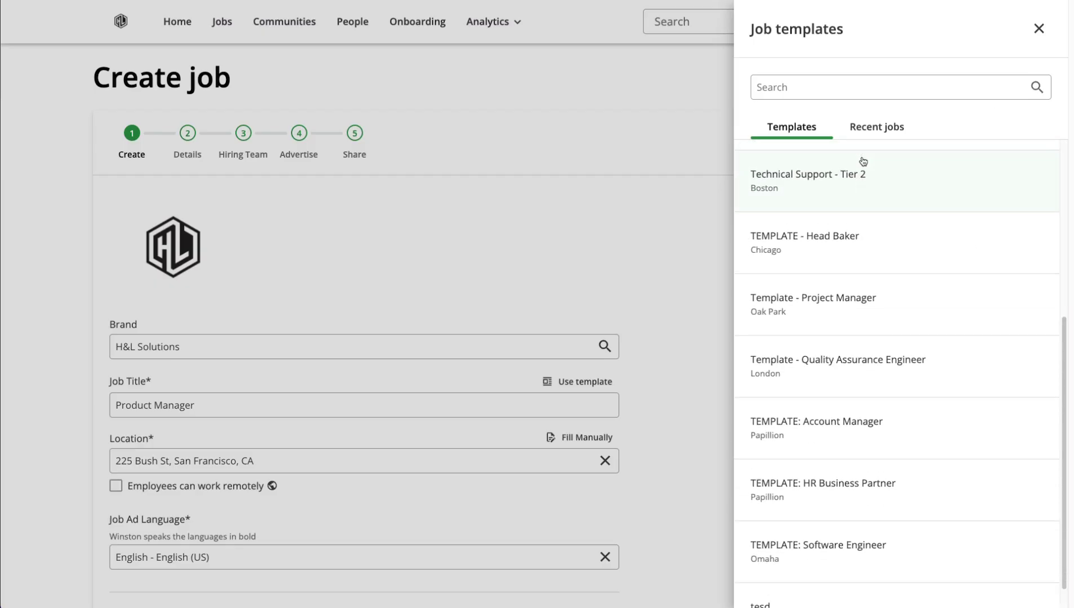
pyautogui.click(877, 129)
pyautogui.scroll(-3, 879, 172)
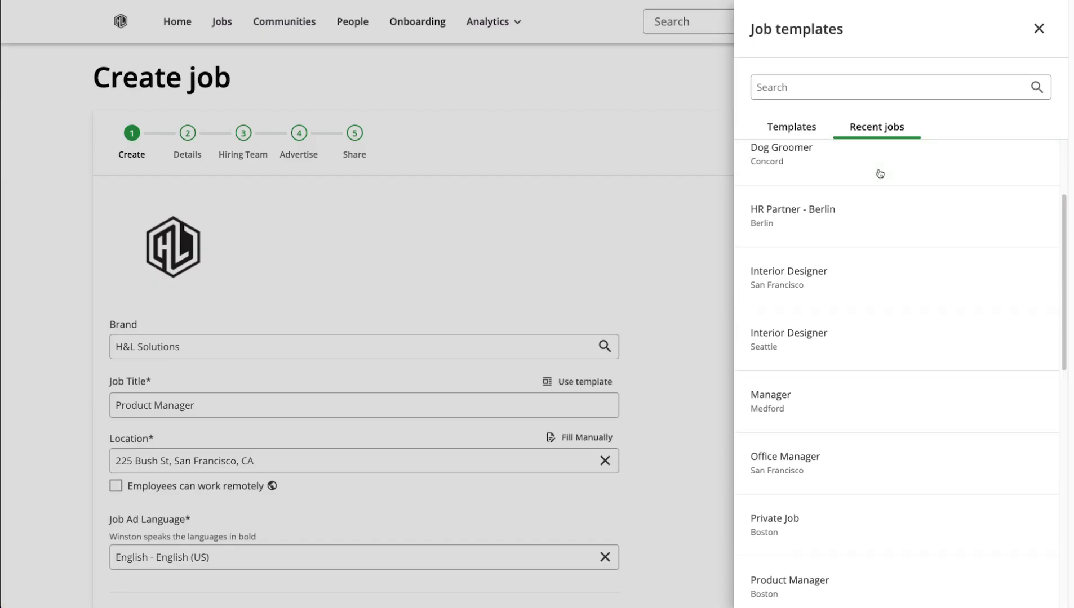
pyautogui.scroll(3, 879, 174)
pyautogui.click(1038, 28)
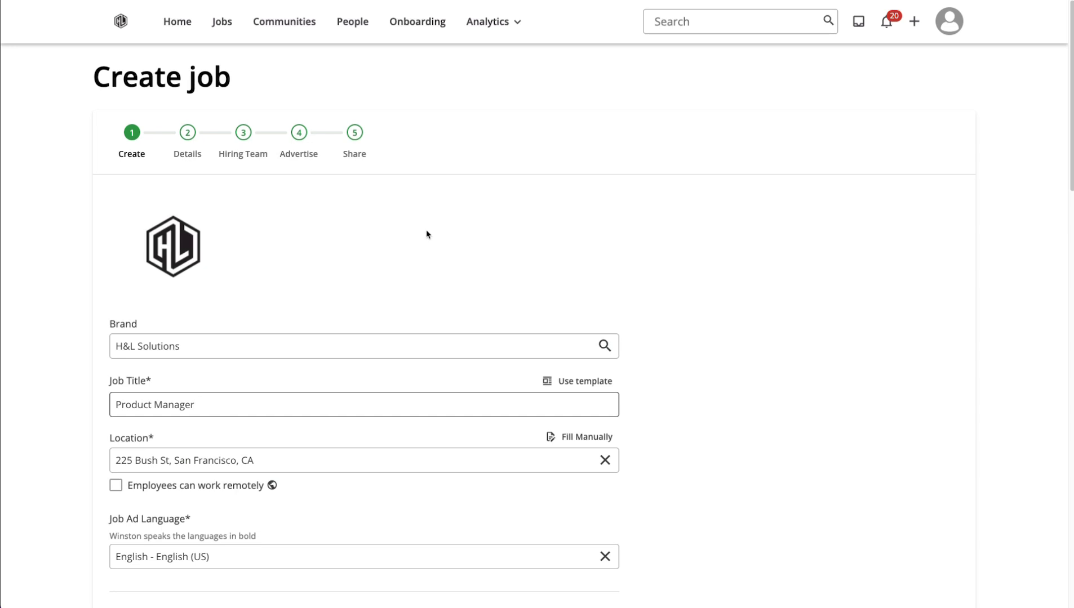
# - Replace the job location with Seattle, WA, USA, checking the manual address fields before returning to Google entry
pyautogui.scroll(-3, 426, 234)
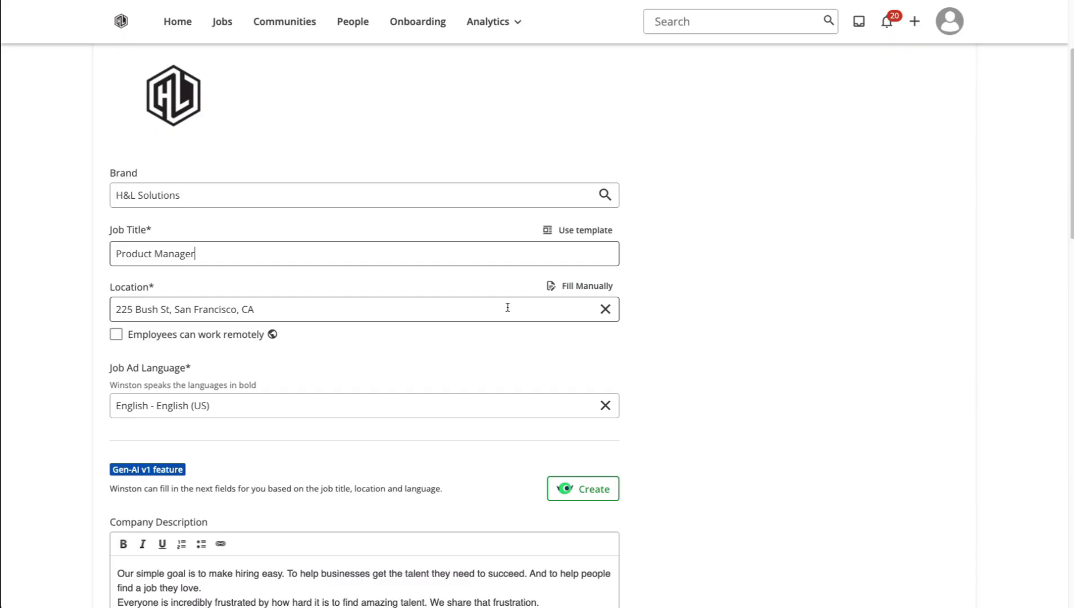
pyautogui.click(605, 309)
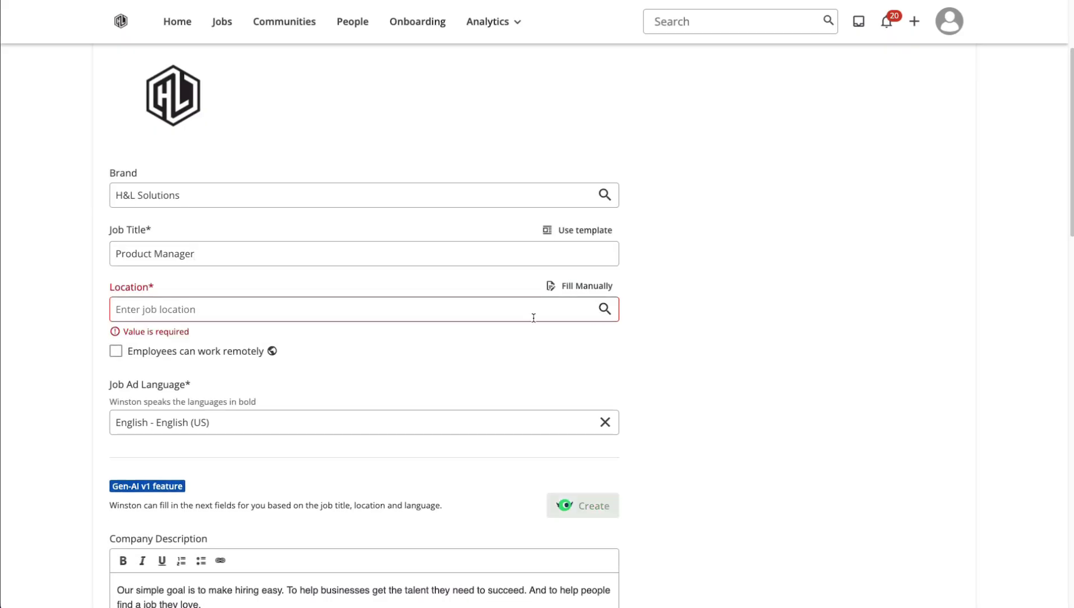
pyautogui.click(263, 313)
pyautogui.write('Seat')
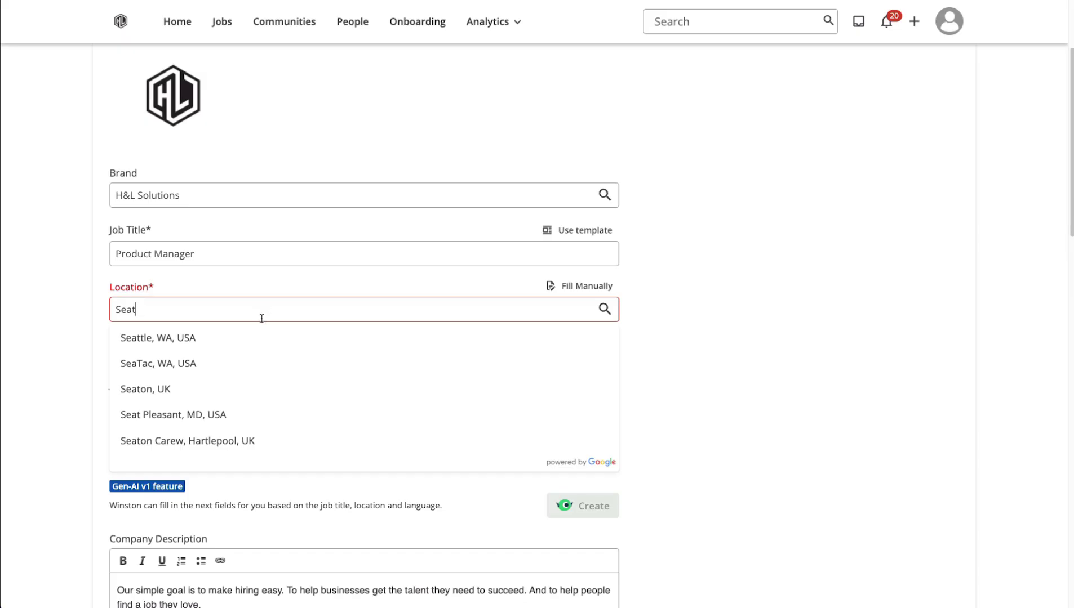
pyautogui.click(176, 344)
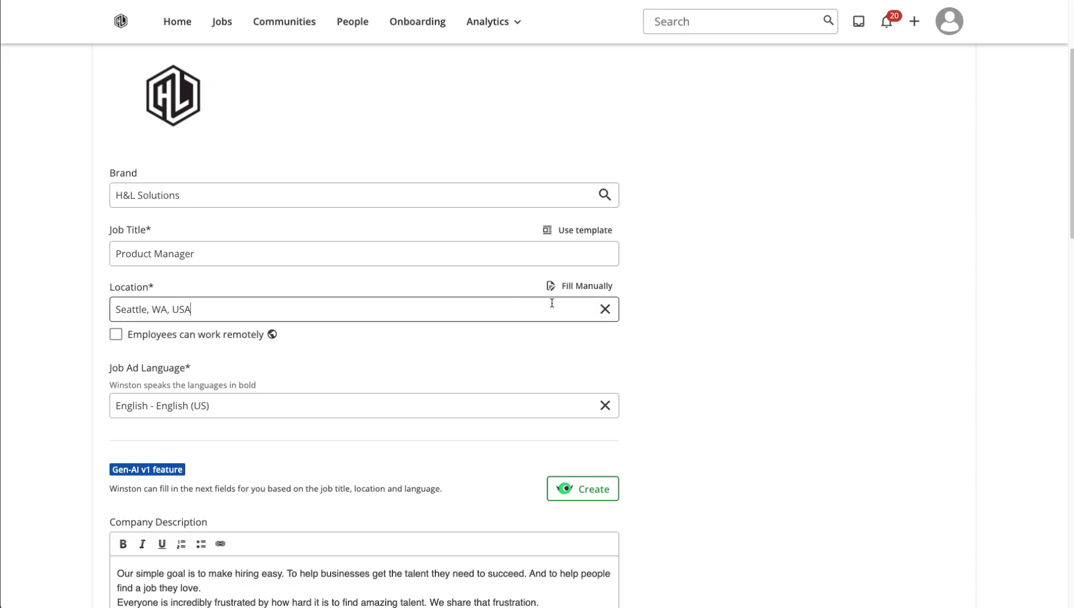
pyautogui.click(583, 287)
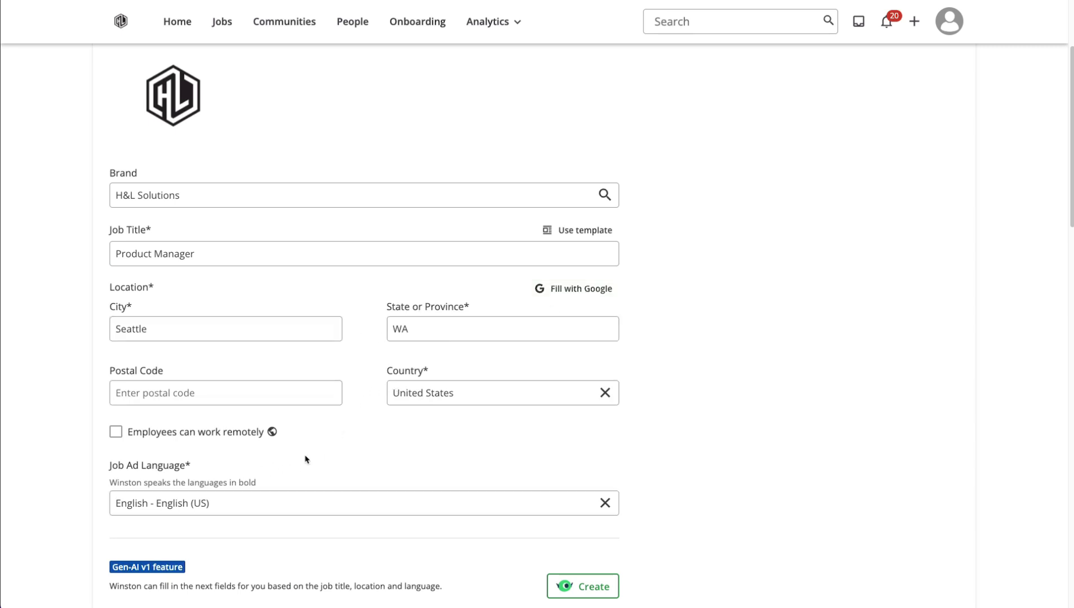
pyautogui.click(562, 290)
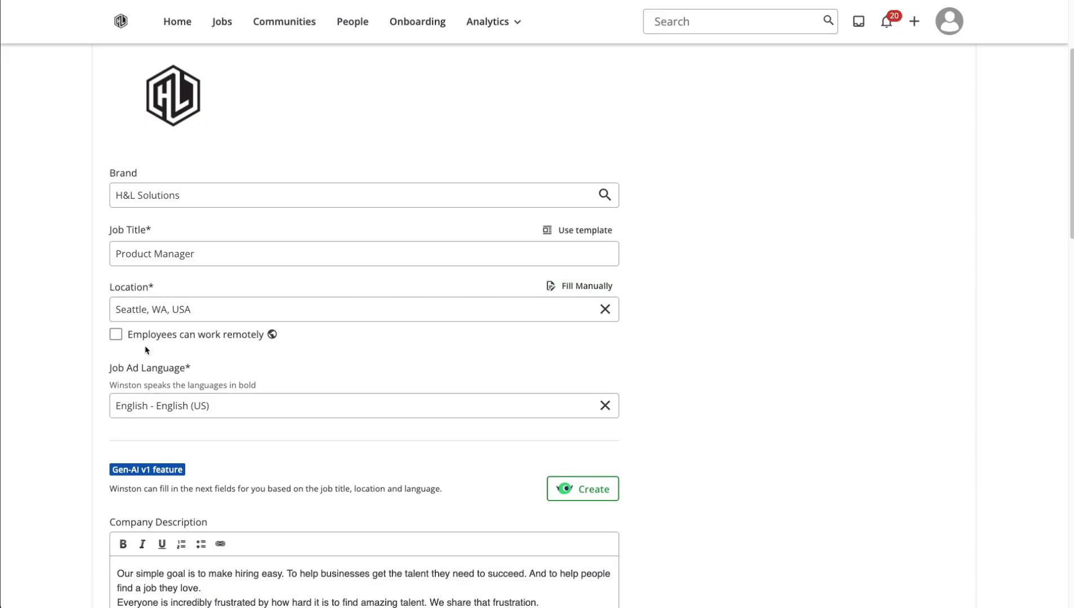
# - Allow employees to work remotely and choose English - English (US) as the job ad language
pyautogui.click(115, 335)
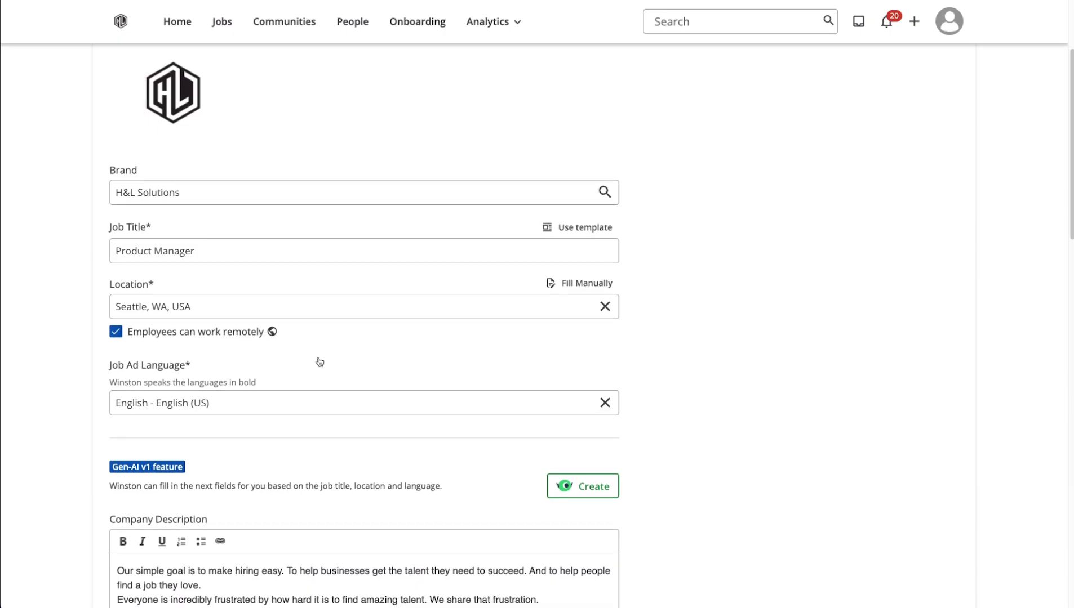
pyautogui.scroll(-1, 318, 358)
pyautogui.click(279, 370)
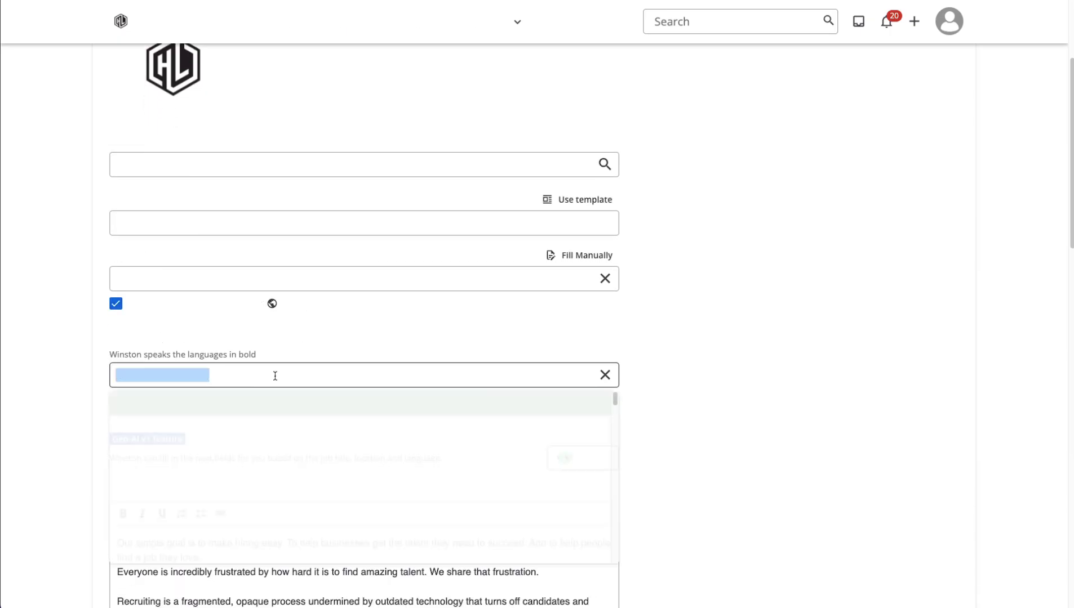
pyautogui.scroll(-6, 292, 465)
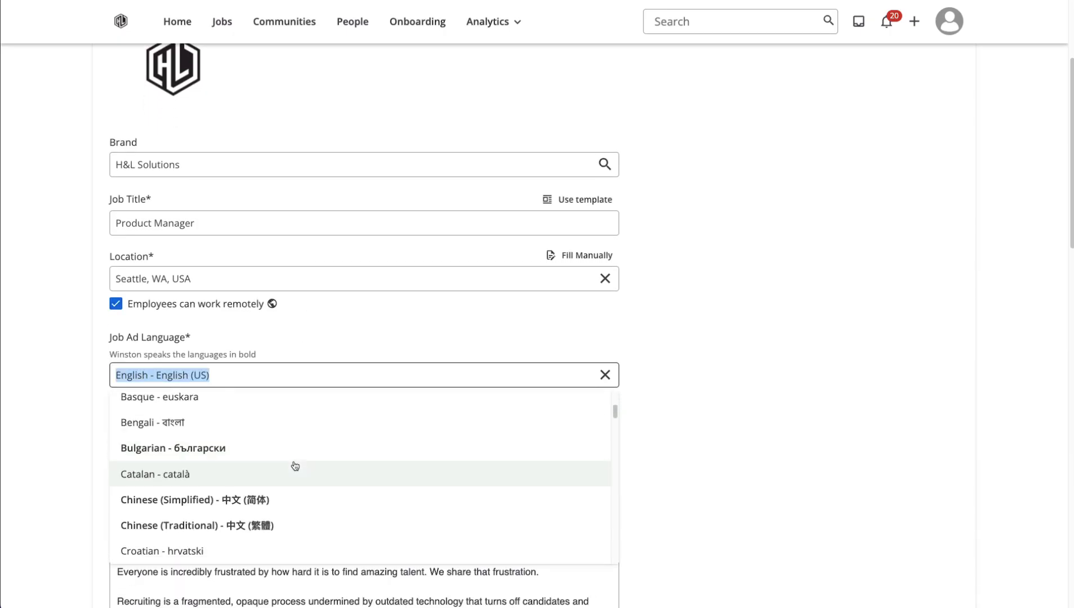
pyautogui.scroll(-2, 290, 463)
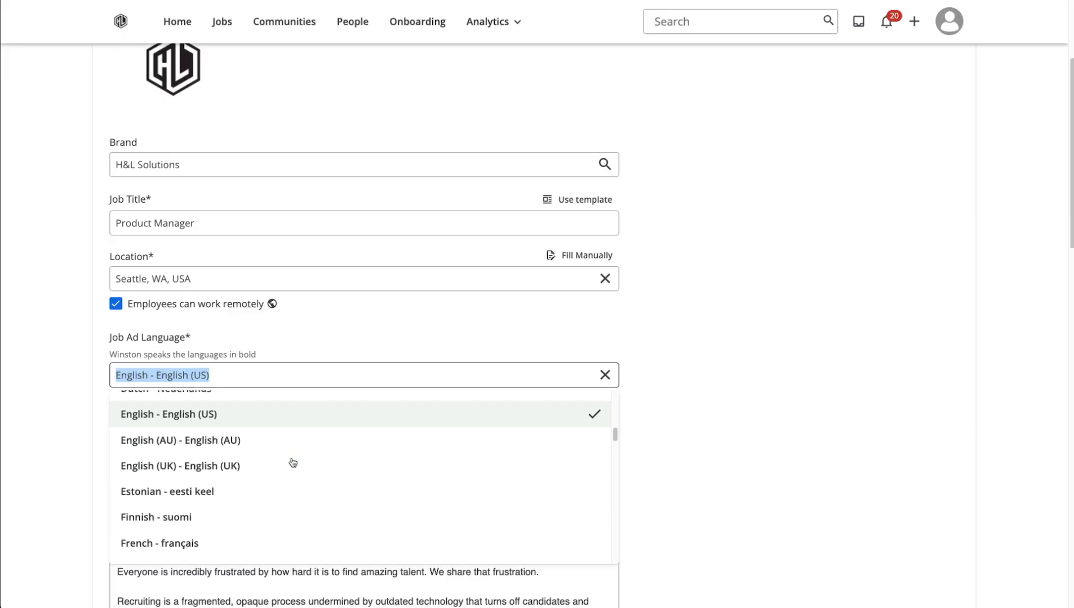
pyautogui.click(290, 425)
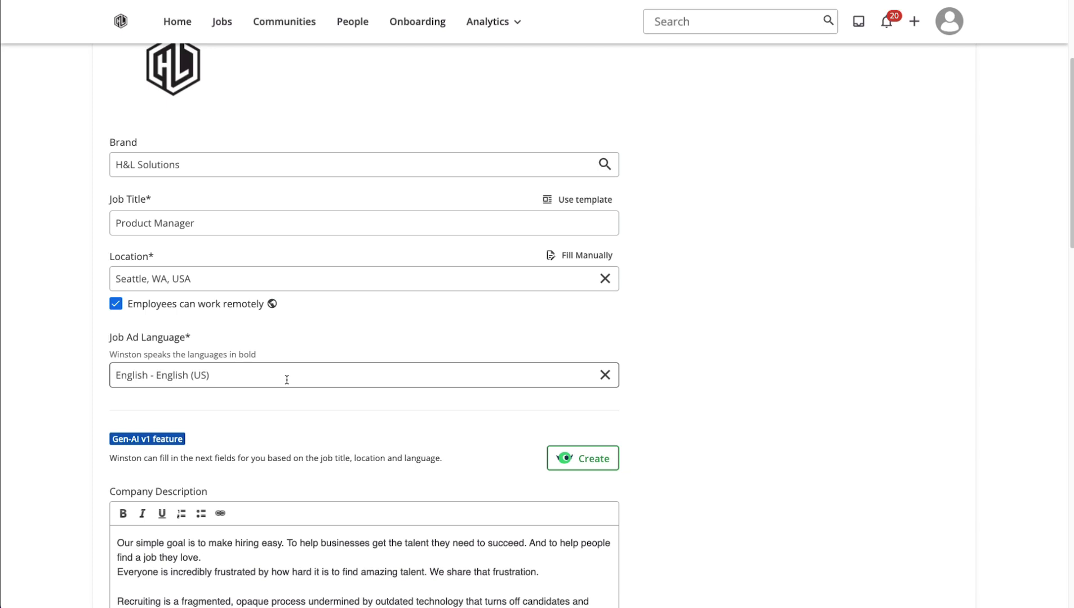
# - Review the job ad's company description, job description and qualifications sections
pyautogui.scroll(-7, 305, 412)
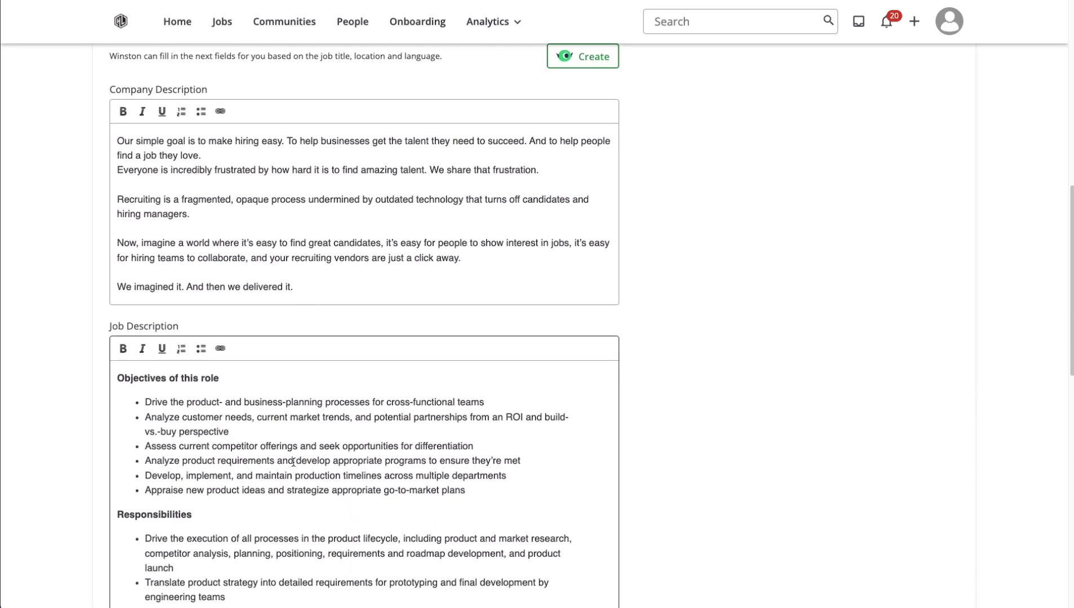
pyautogui.scroll(8, 293, 462)
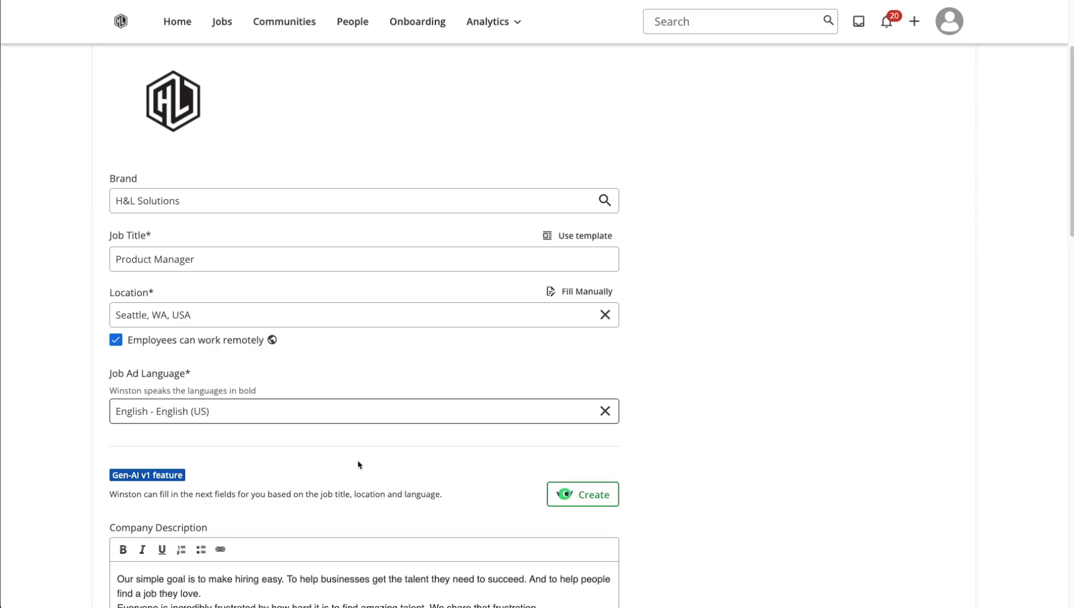
pyautogui.scroll(-1, 356, 463)
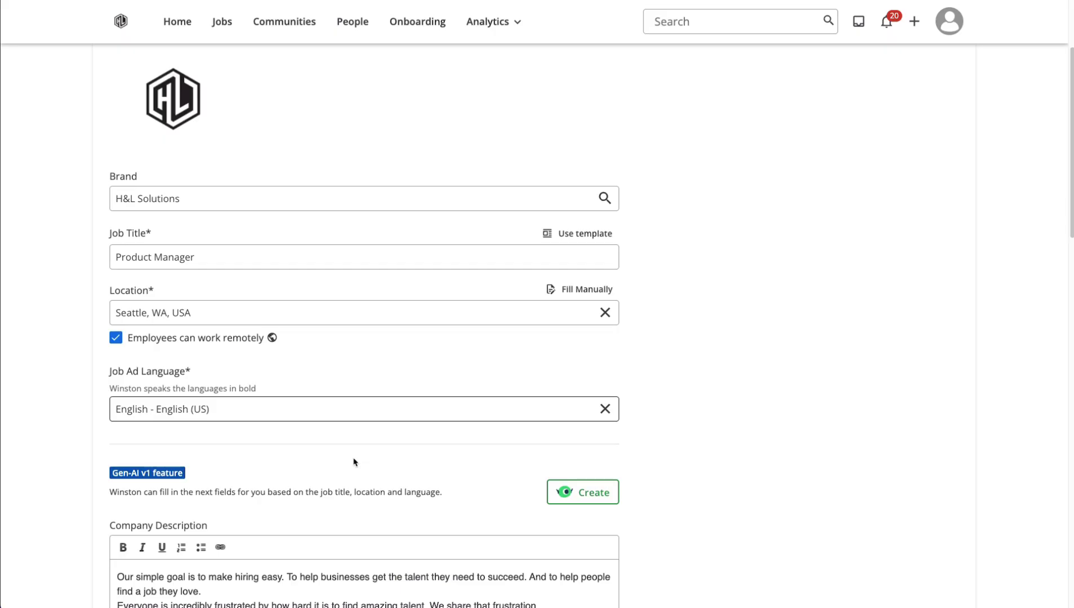
pyautogui.scroll(-1, 354, 462)
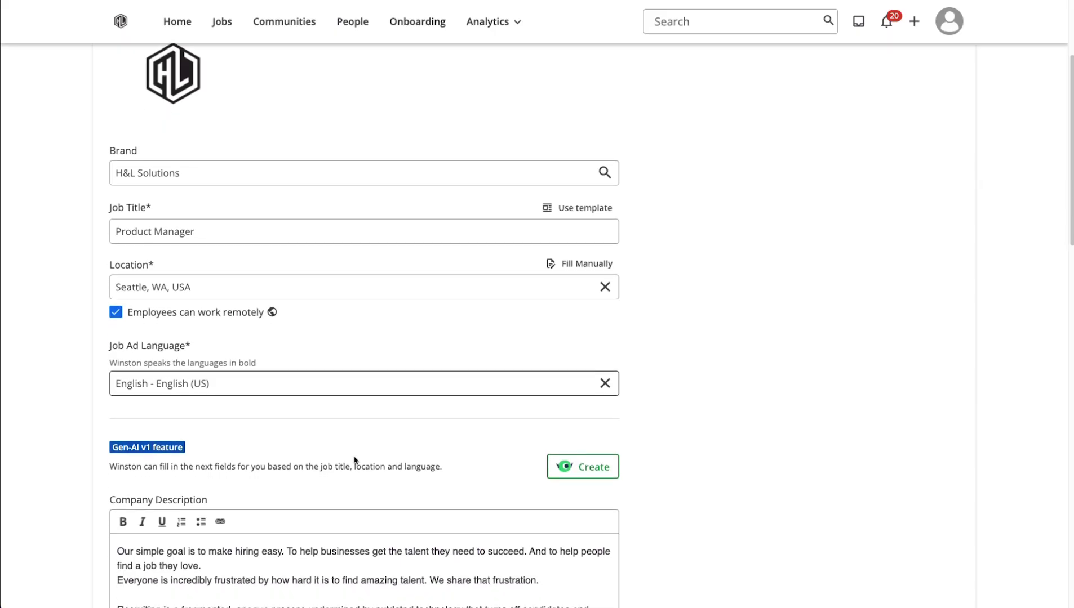
pyautogui.scroll(-5, 354, 461)
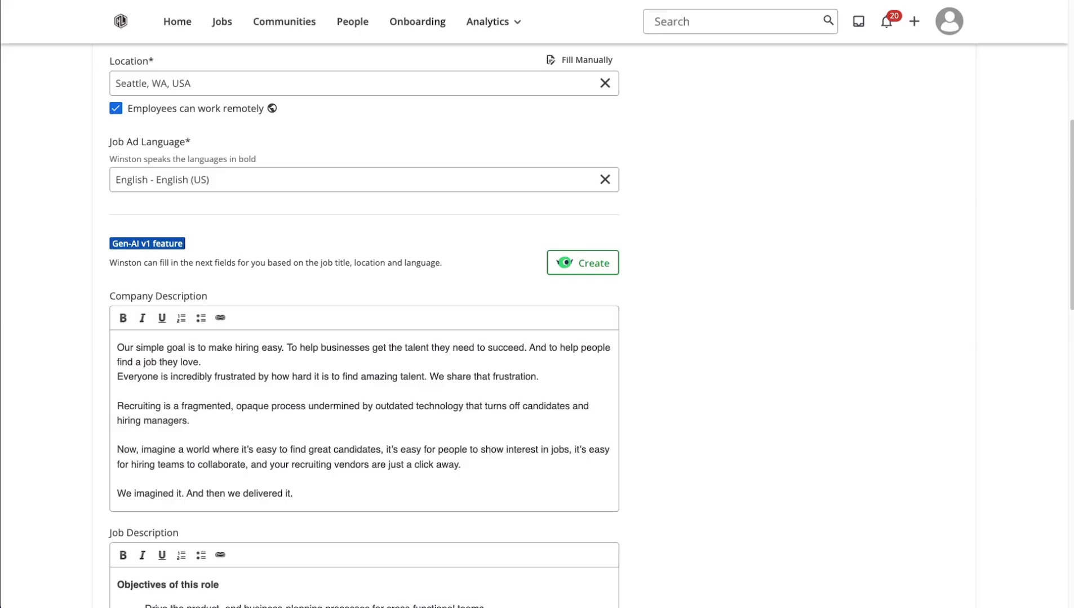
pyautogui.scroll(-15, 233, 454)
pyautogui.scroll(10, 233, 454)
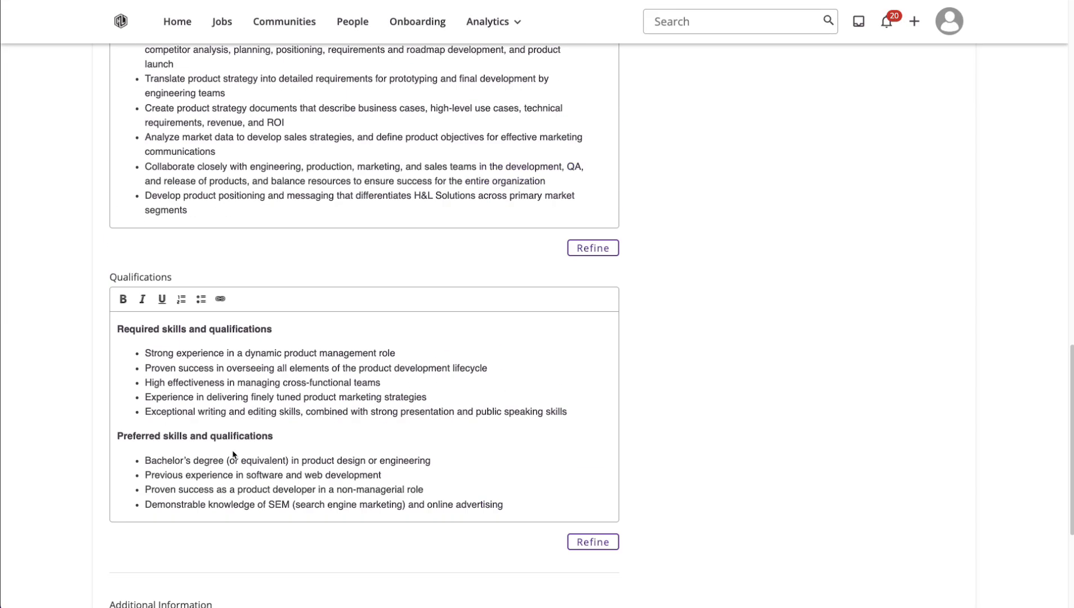
pyautogui.scroll(7, 232, 455)
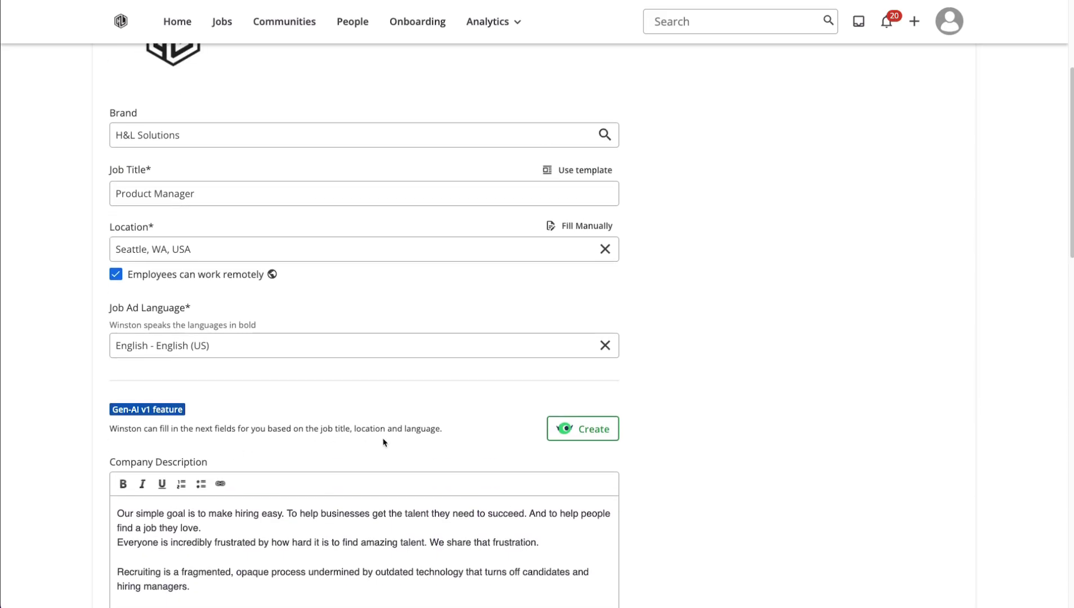
pyautogui.scroll(-3, 346, 485)
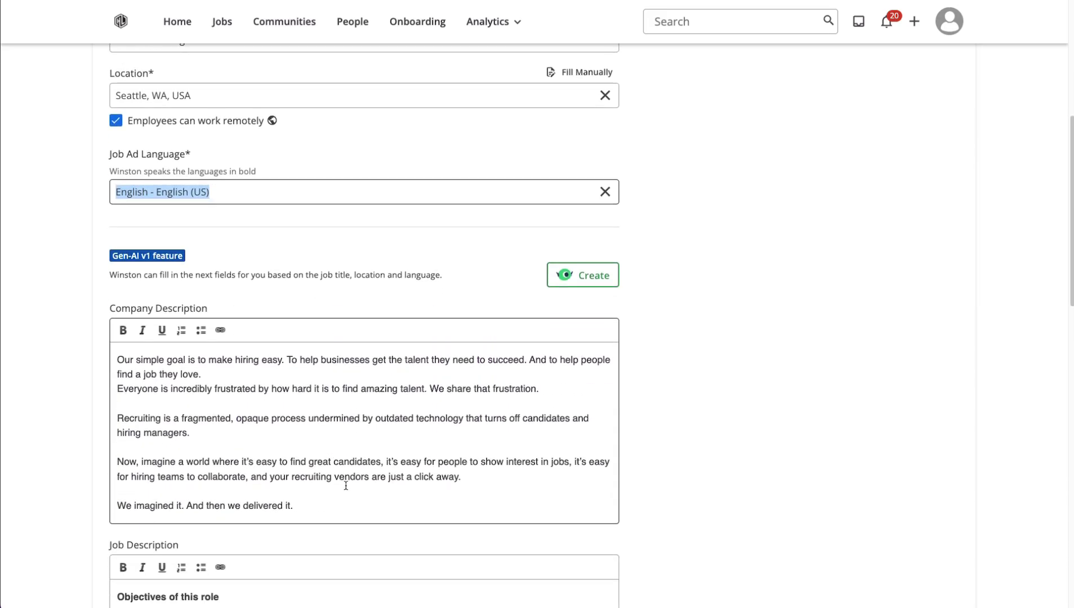
pyautogui.click(347, 472)
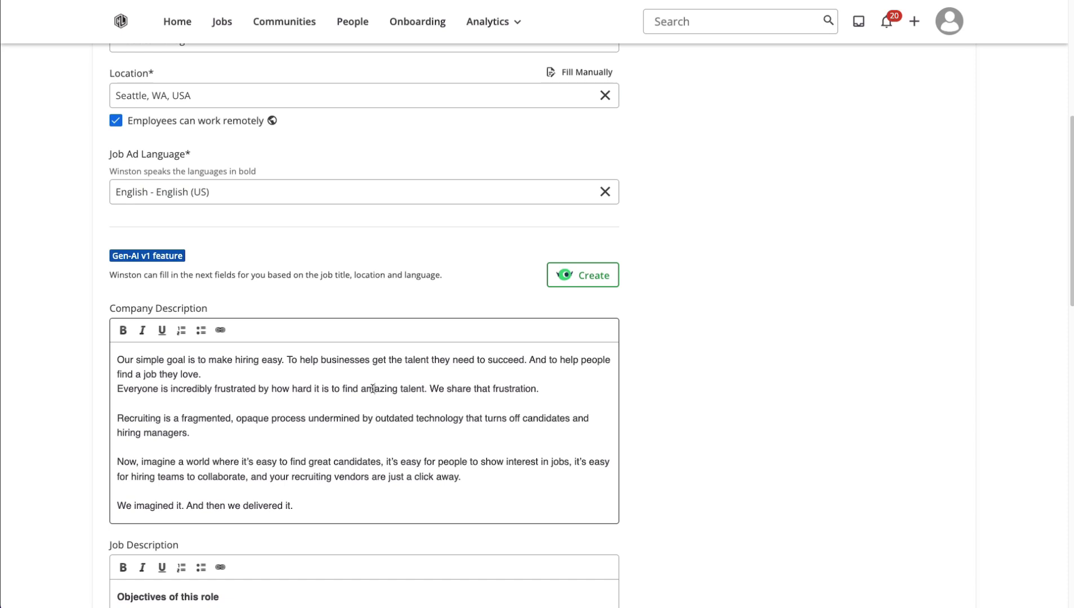
# - Examine the whole job ad form, from the company description's formatting options down to the additional information and video fields
pyautogui.scroll(1, 392, 402)
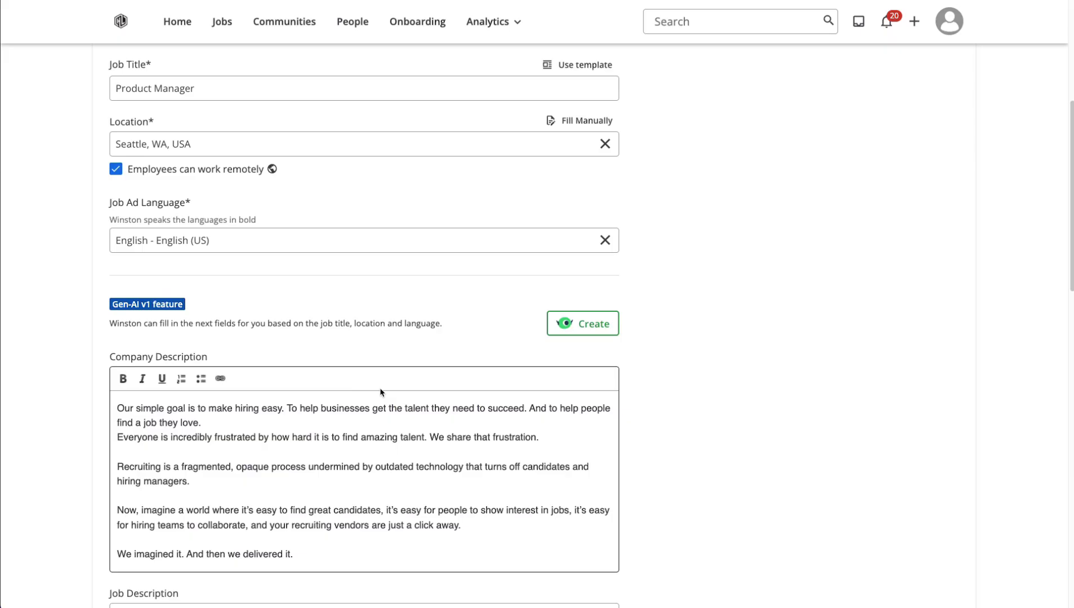
pyautogui.scroll(-10, 381, 393)
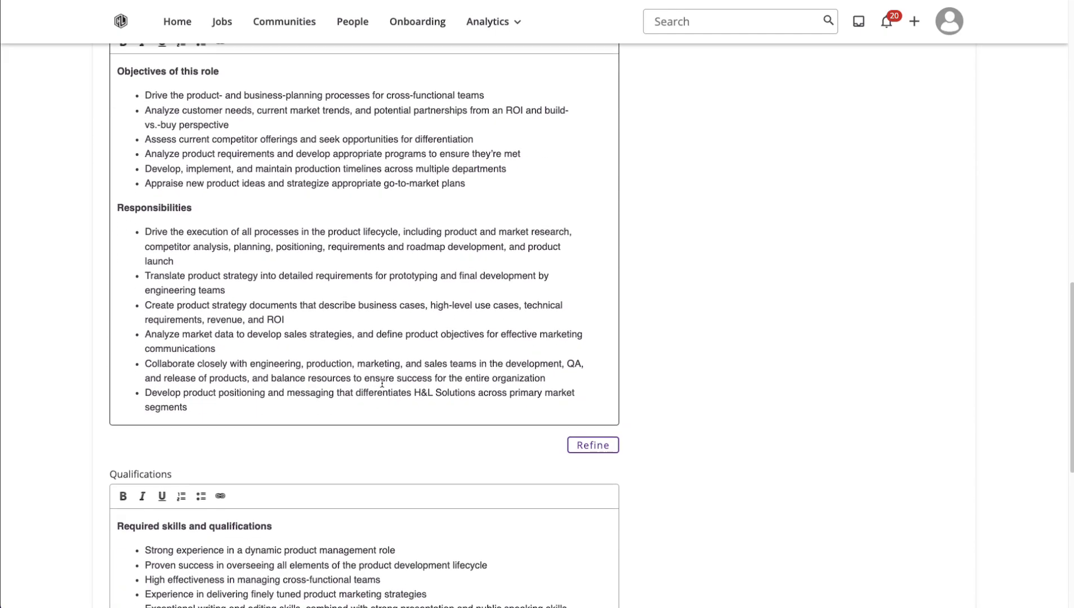
pyautogui.scroll(9, 382, 385)
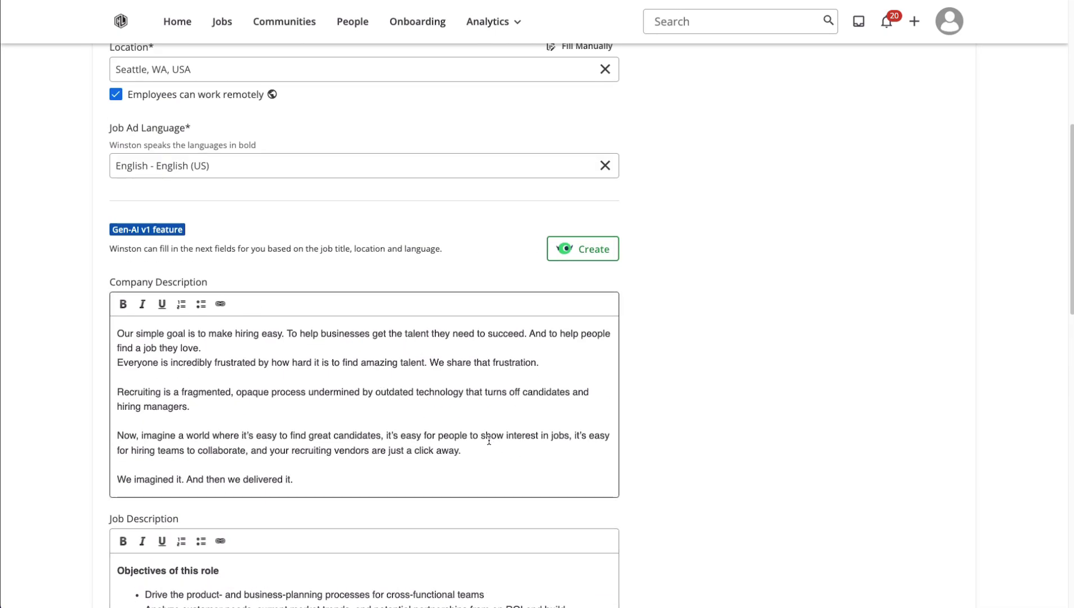
pyautogui.scroll(-2, 488, 441)
pyautogui.scroll(-1, 450, 401)
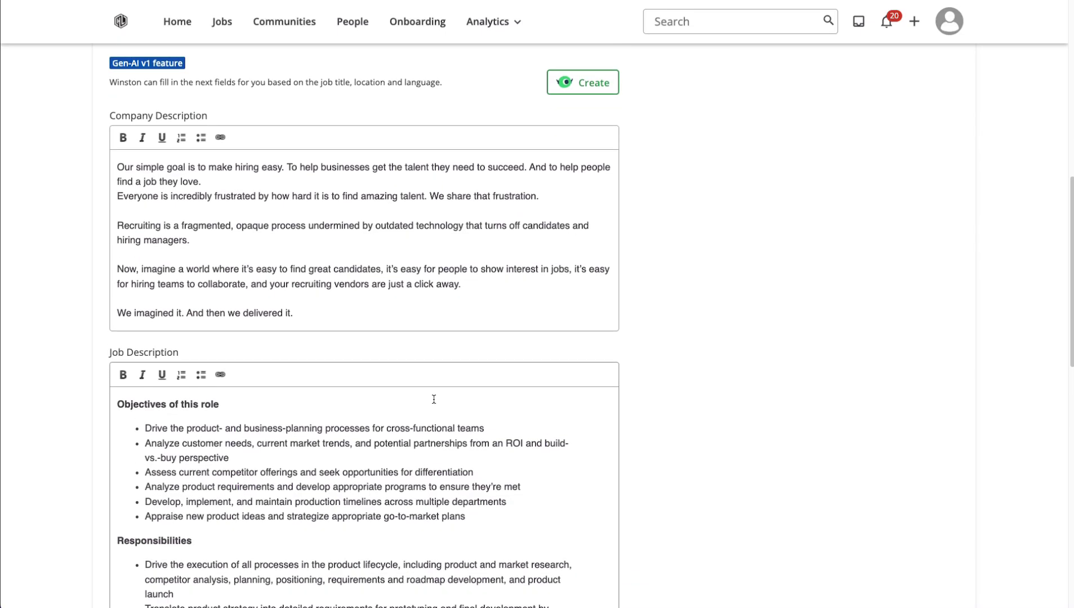
pyautogui.scroll(-1, 434, 399)
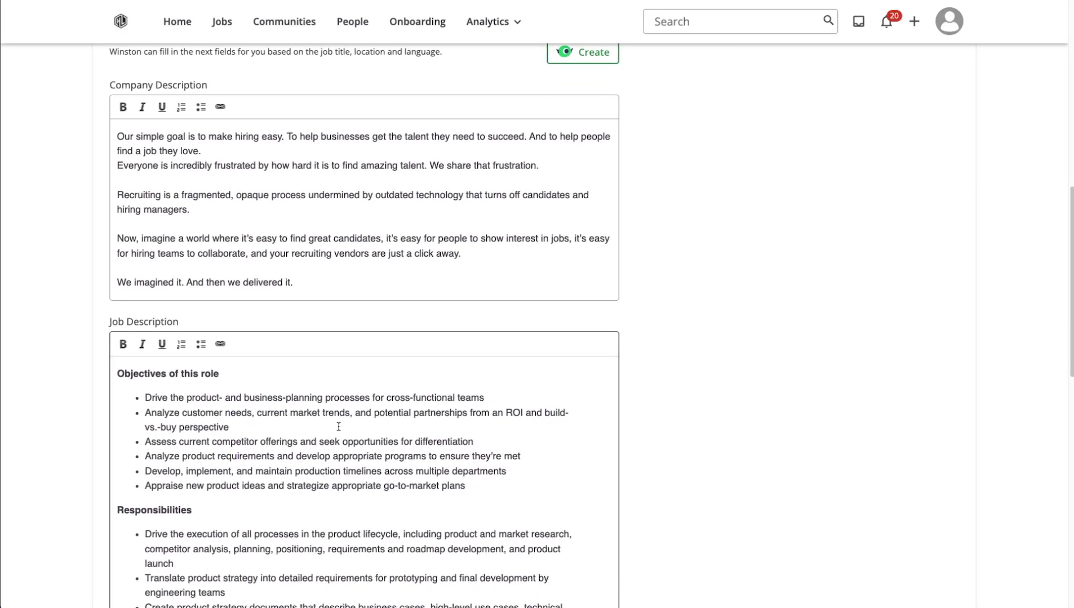
pyautogui.scroll(2, 338, 428)
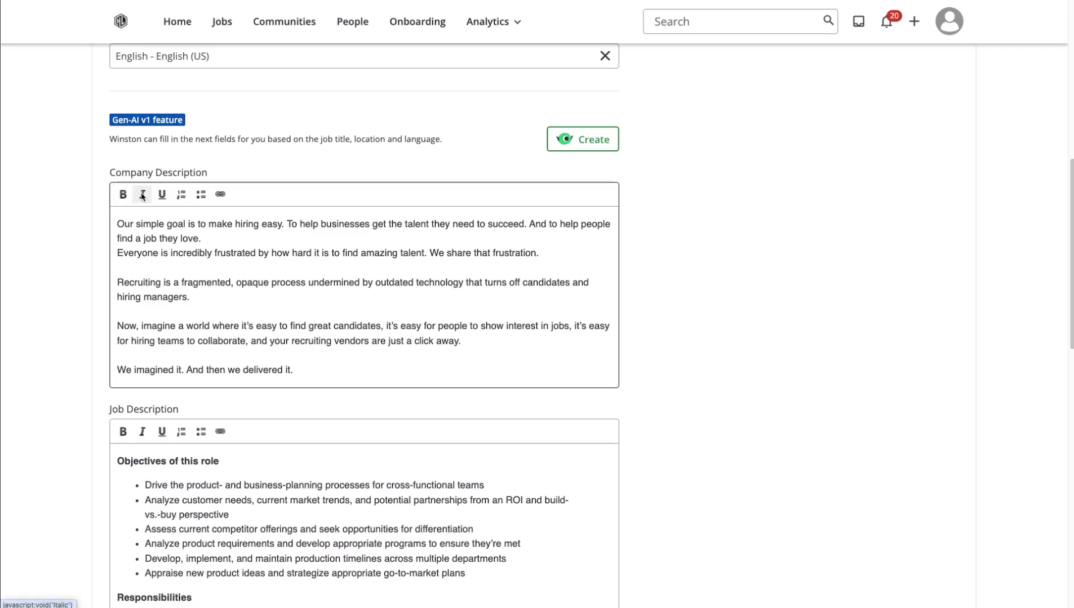
pyautogui.scroll(-2, 340, 363)
pyautogui.scroll(-7, 339, 358)
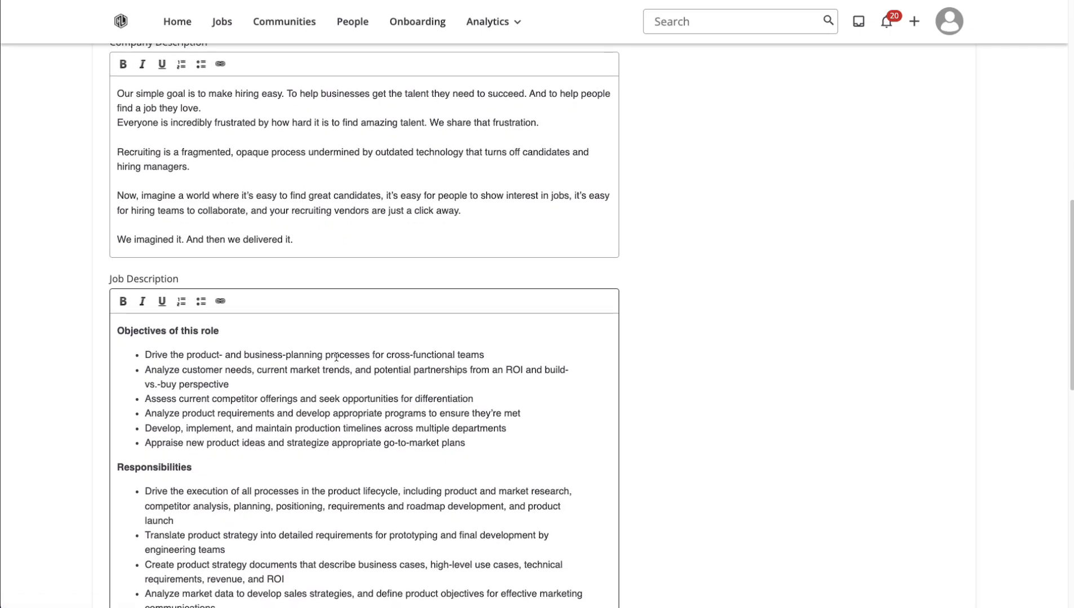
pyautogui.scroll(-4, 329, 350)
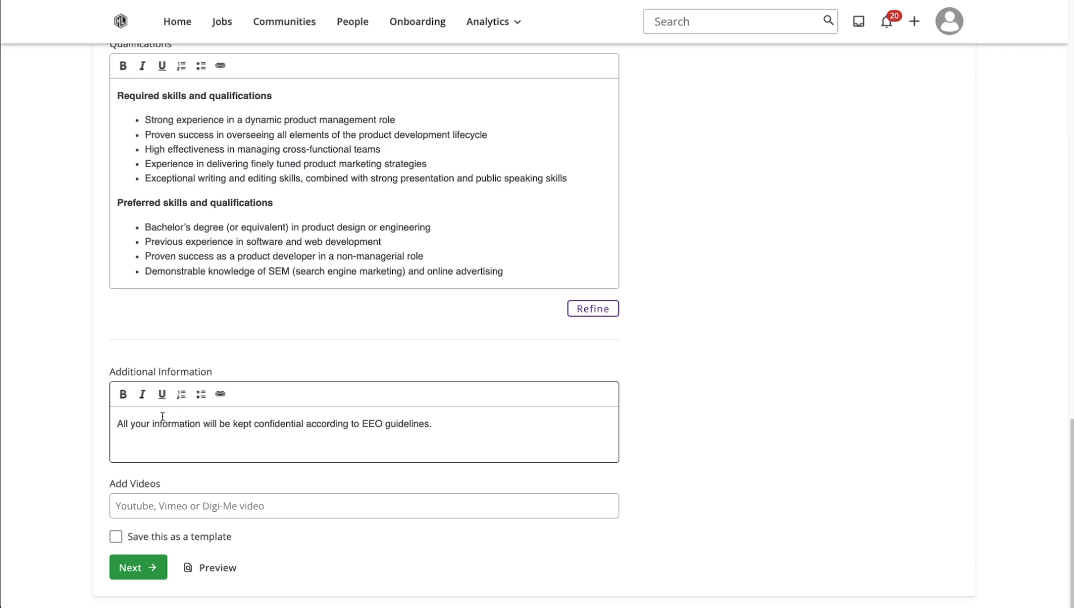
pyautogui.click(180, 509)
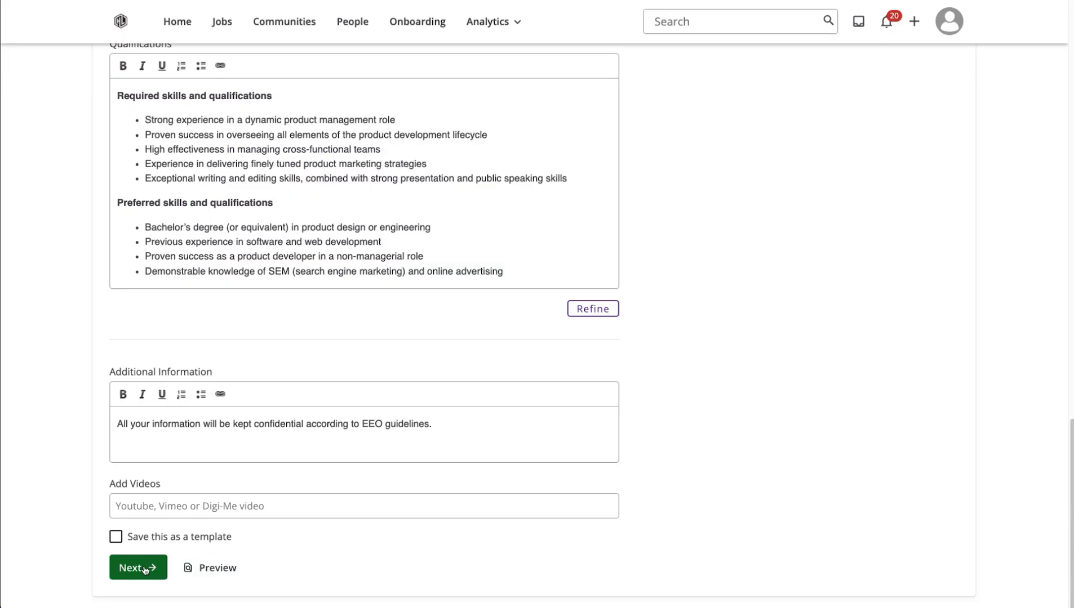
# - Preview the complete Product Manager job ad from start to end and close the preview
pyautogui.click(216, 571)
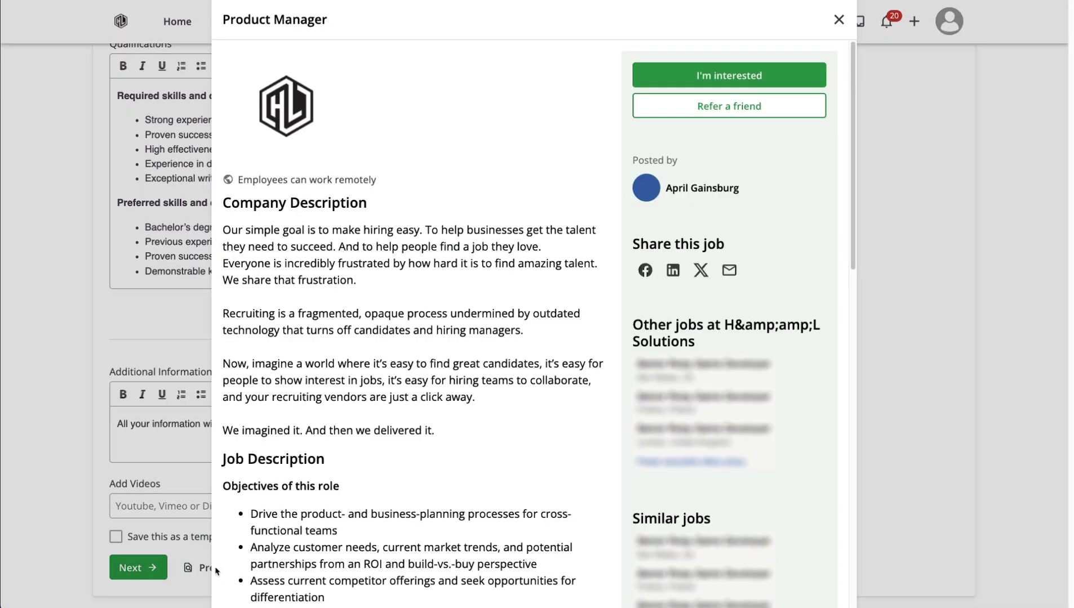
pyautogui.scroll(-12, 382, 419)
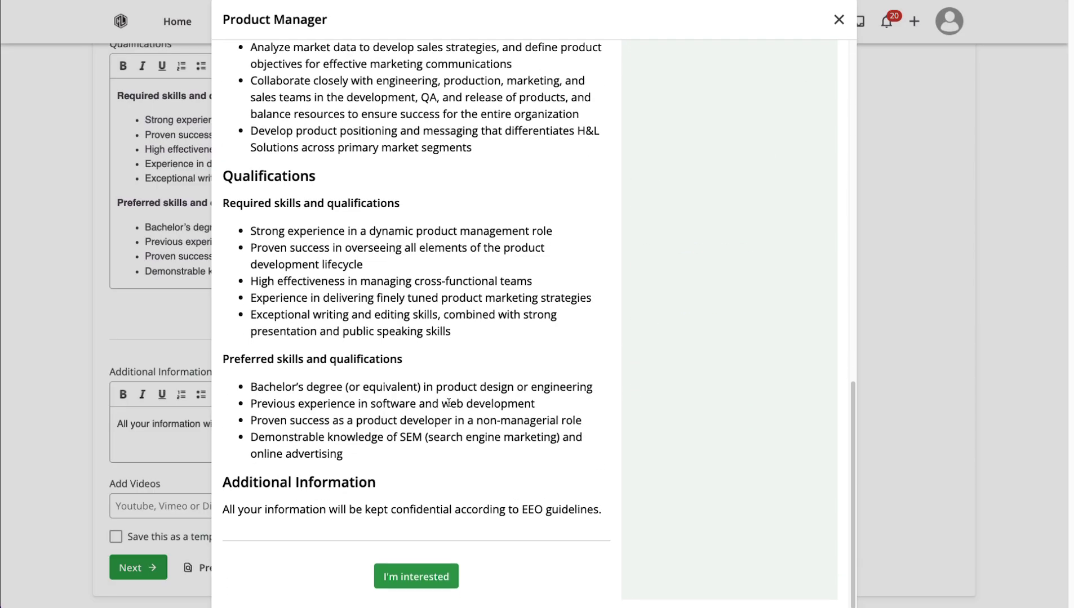
pyautogui.scroll(12, 382, 420)
pyautogui.click(838, 21)
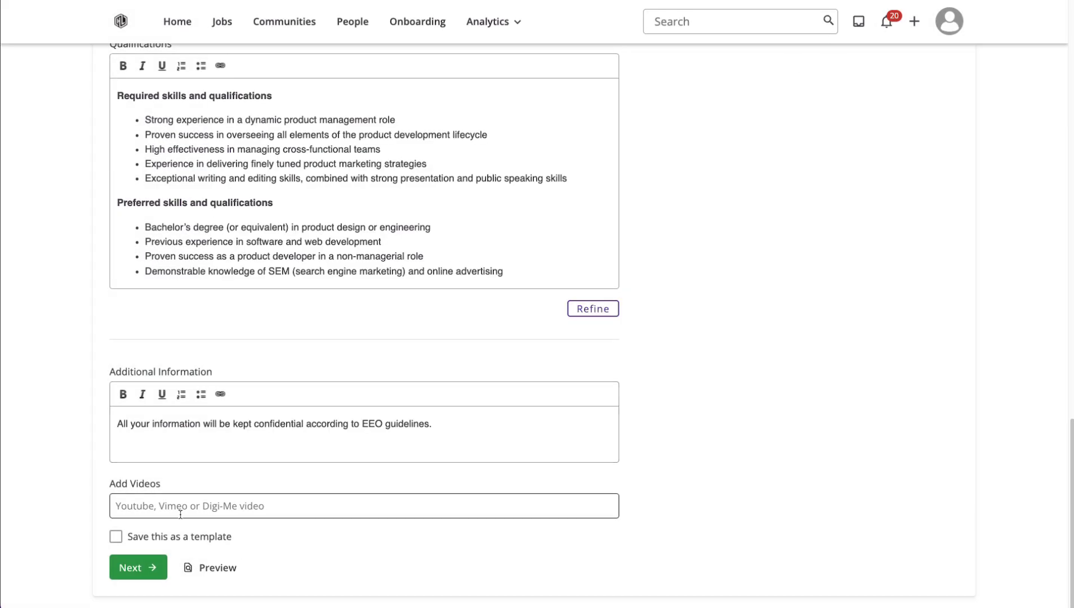
# - Continue to the job details, setting Full or Part Time to Full Time and Department to R&D
pyautogui.click(138, 568)
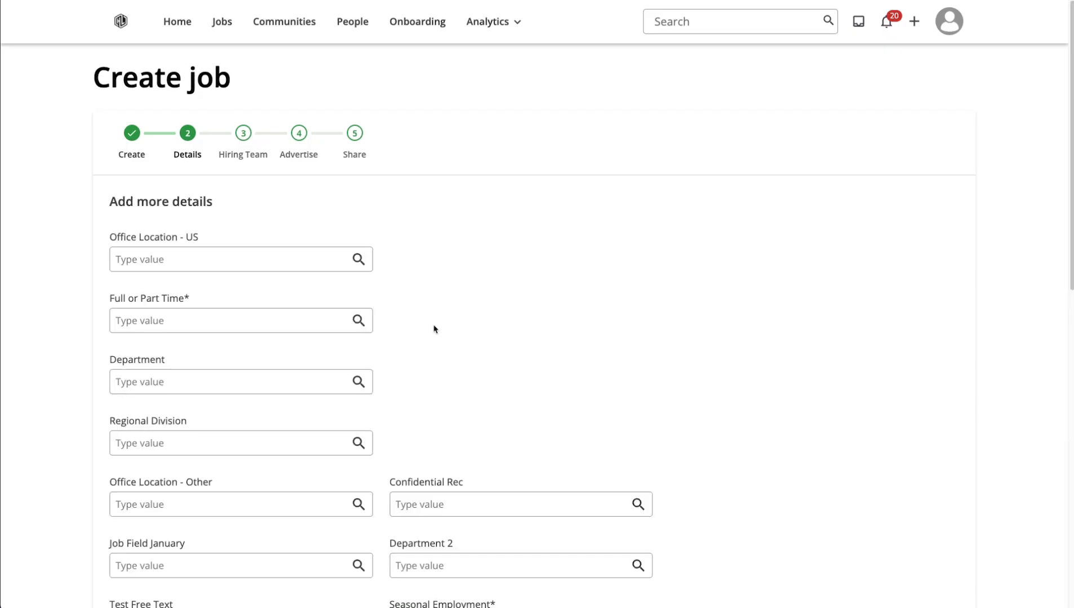
pyautogui.scroll(-1, 433, 329)
pyautogui.scroll(-2, 434, 329)
pyautogui.scroll(-2, 434, 327)
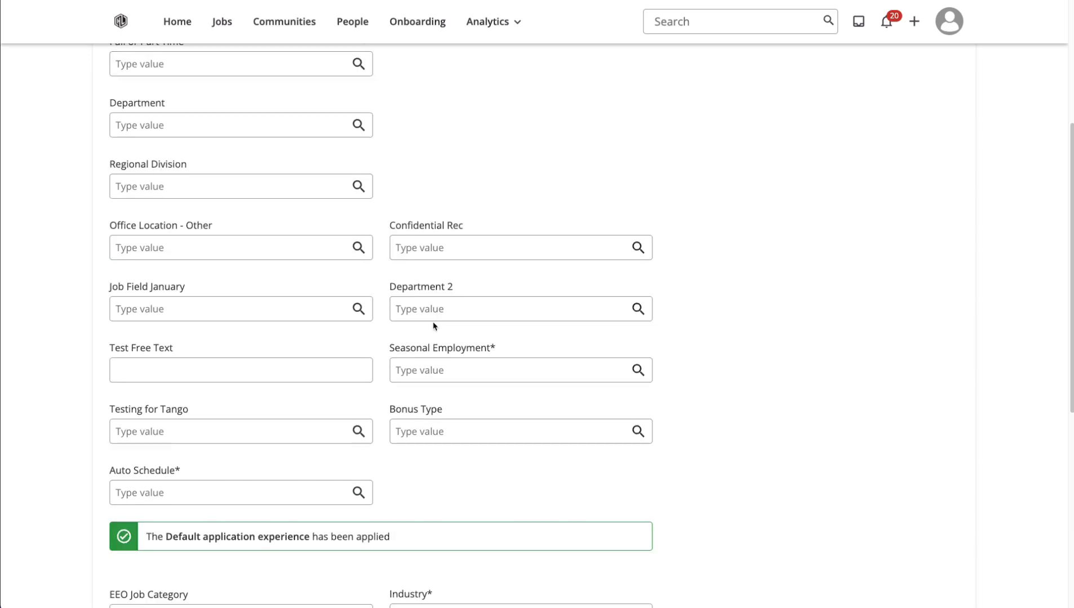
pyautogui.scroll(1, 434, 329)
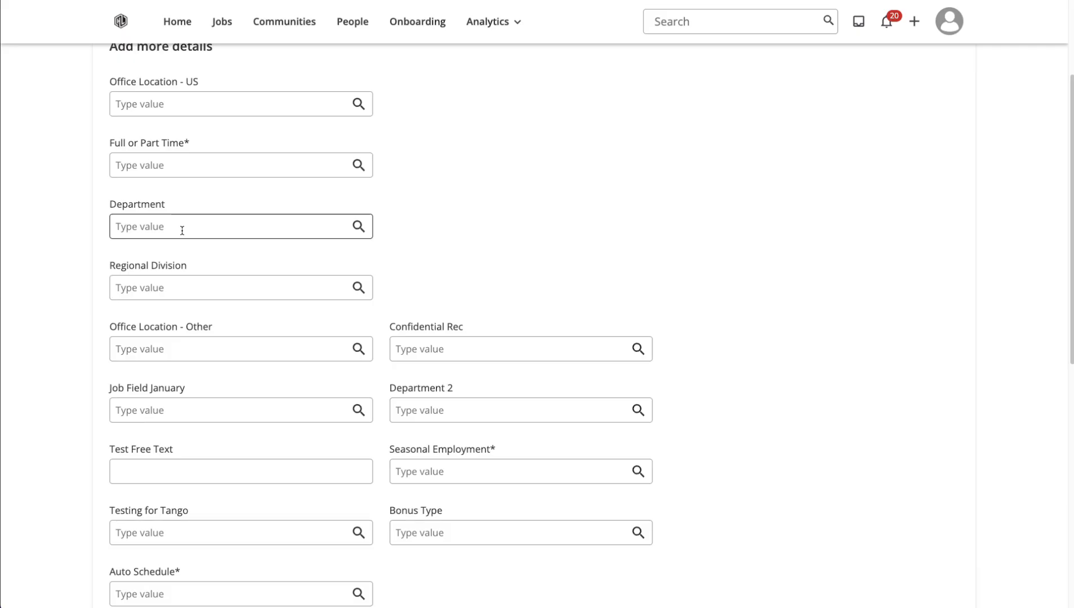
pyautogui.click(176, 167)
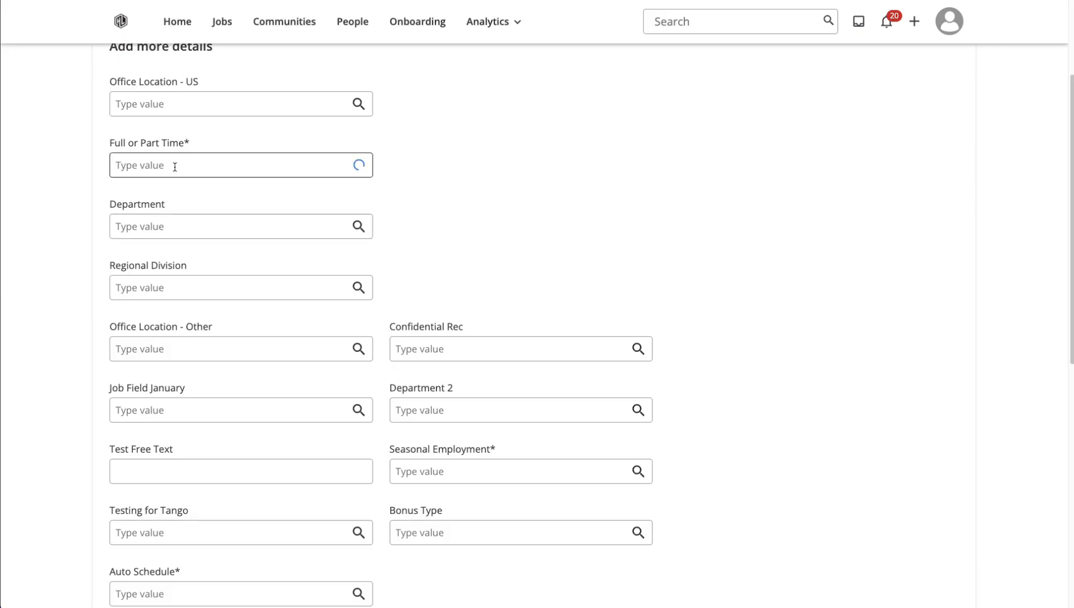
pyautogui.click(169, 192)
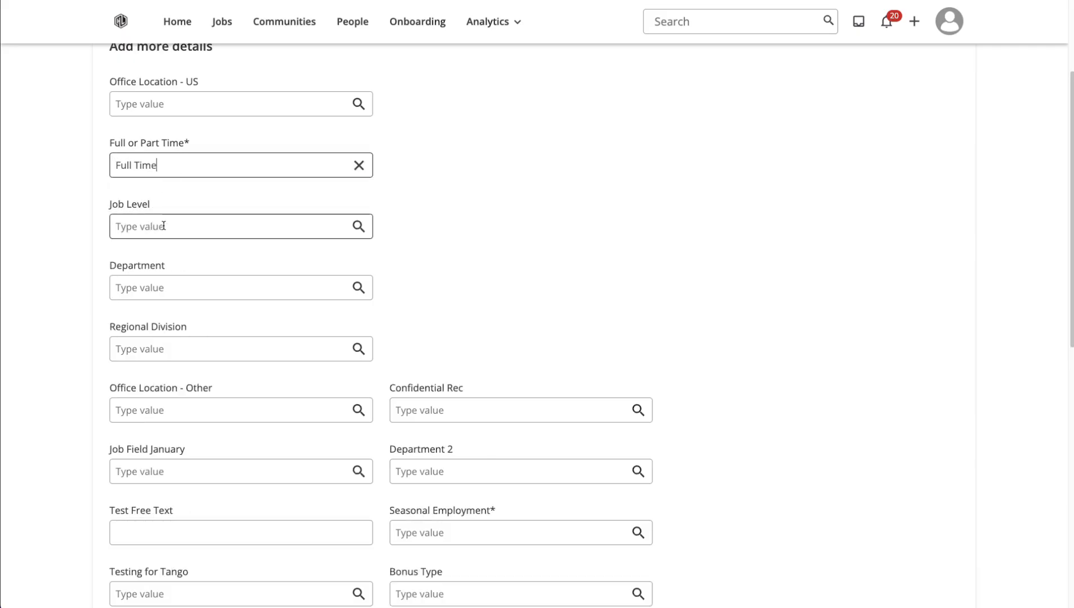
pyautogui.click(170, 292)
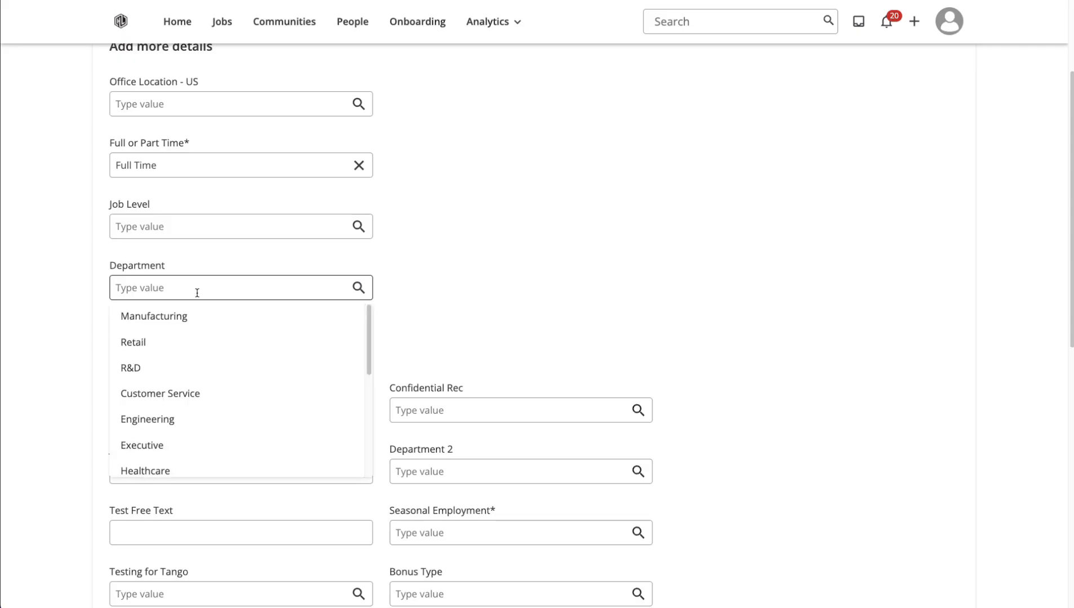
pyautogui.click(185, 377)
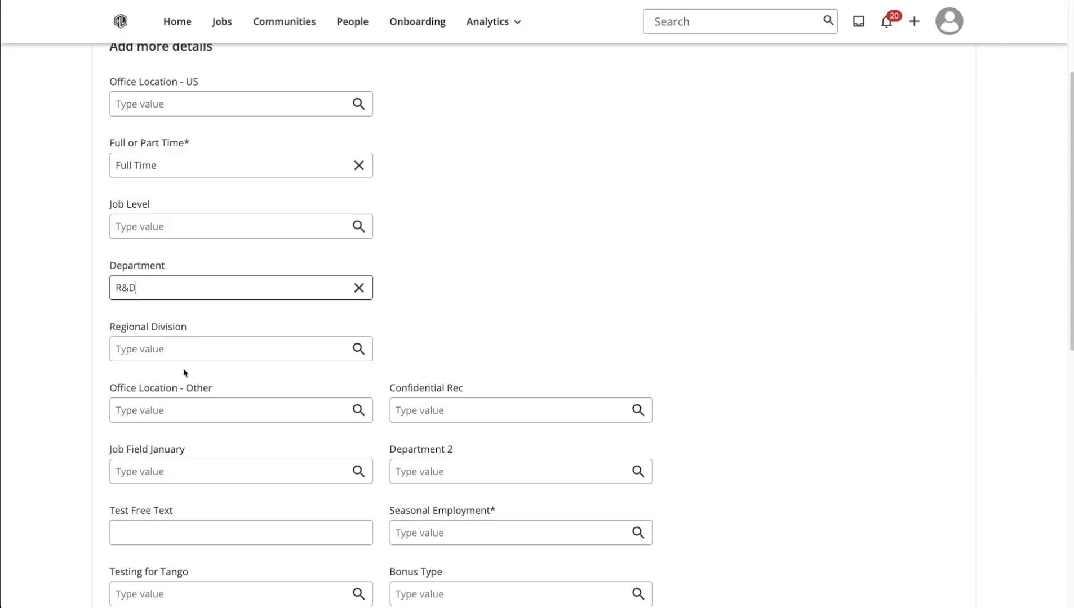
# - Set both Seasonal Employment and Auto Schedule to No in the job details
pyautogui.scroll(-3, 79, 369)
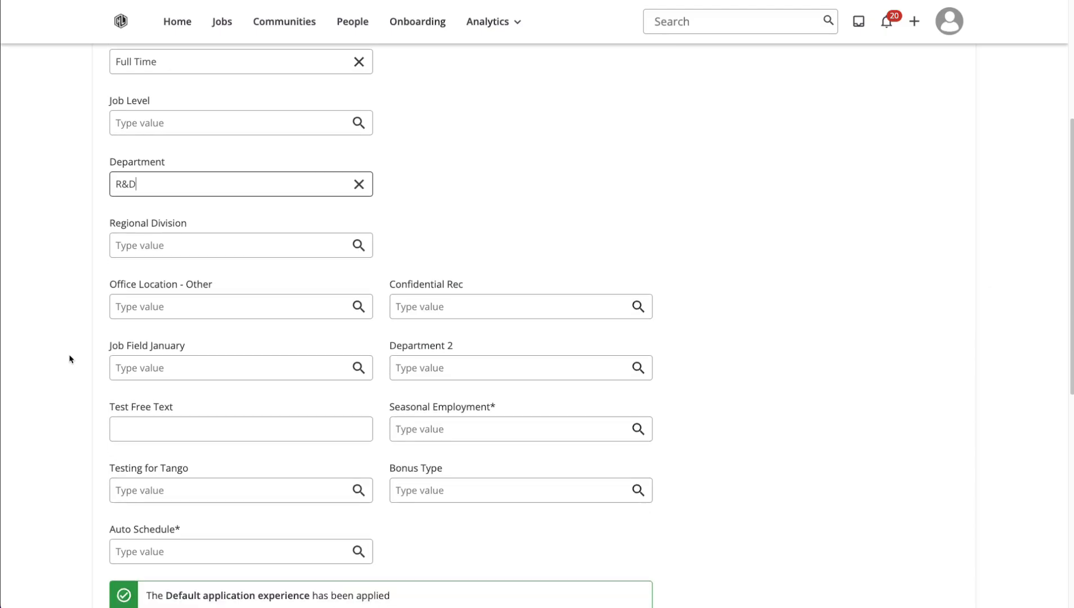
pyautogui.click(432, 397)
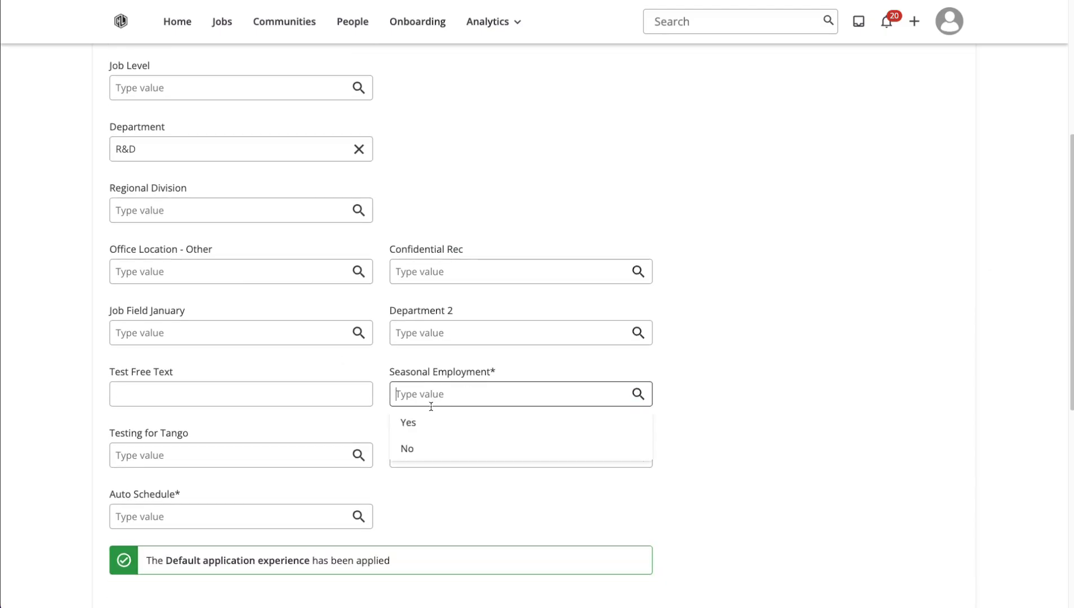
pyautogui.click(433, 448)
pyautogui.scroll(-3, 265, 422)
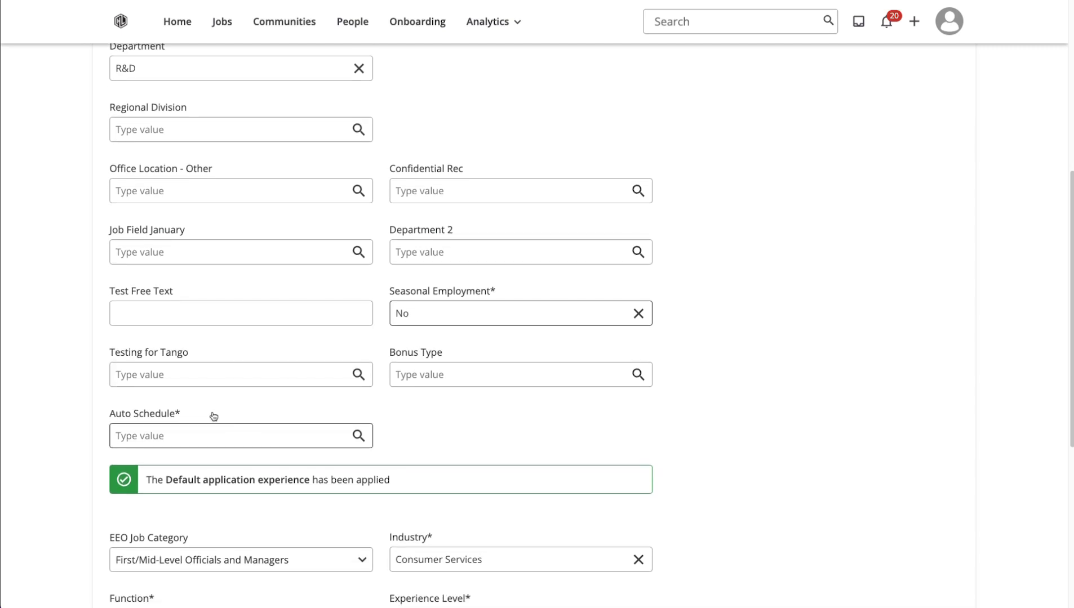
pyautogui.click(184, 390)
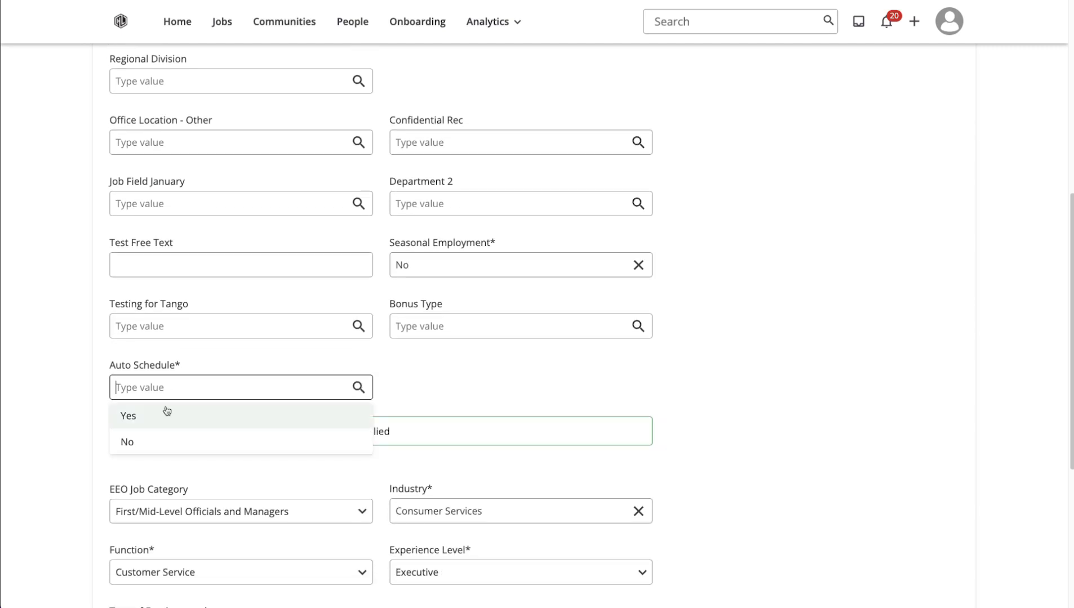
pyautogui.click(156, 441)
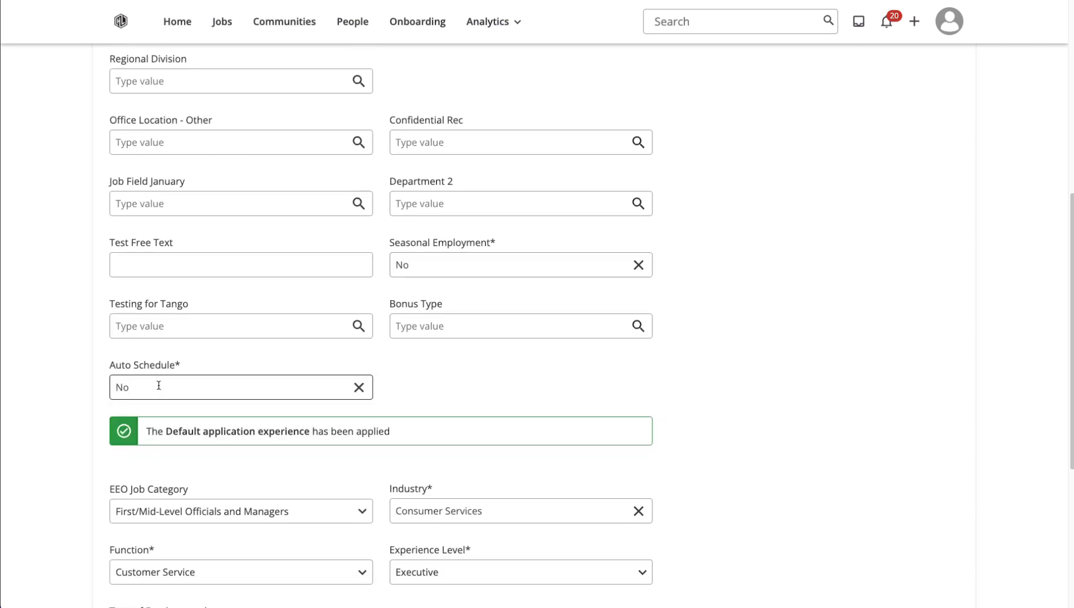
pyautogui.click(392, 388)
# - Change the job's Function to Design
pyautogui.scroll(-1, 407, 387)
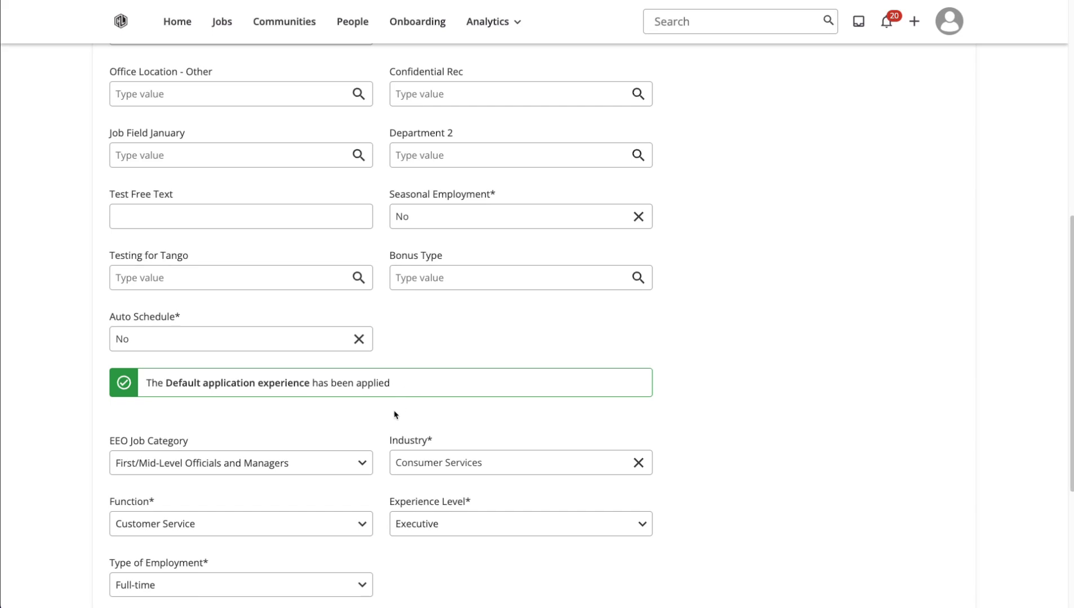
pyautogui.scroll(-1, 395, 414)
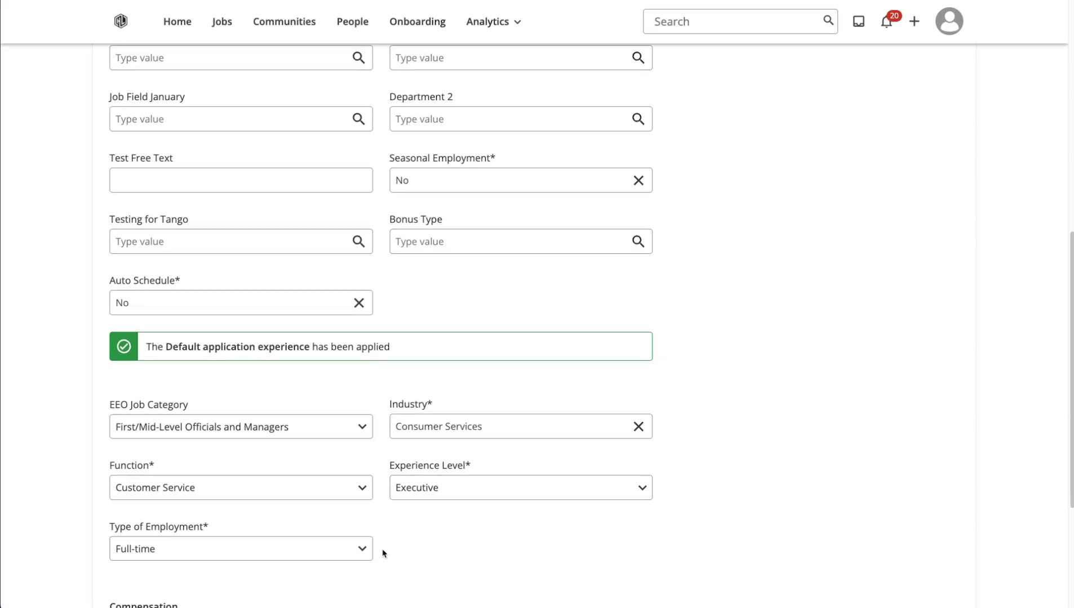
pyautogui.click(360, 493)
pyautogui.scroll(-2, 279, 417)
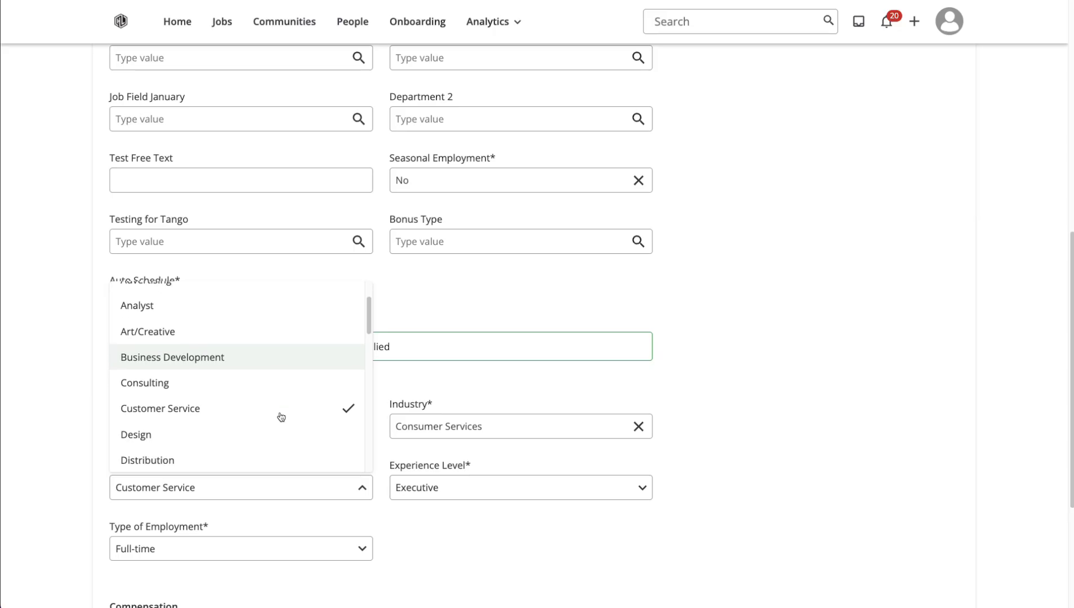
pyautogui.scroll(-2, 279, 417)
pyautogui.click(260, 327)
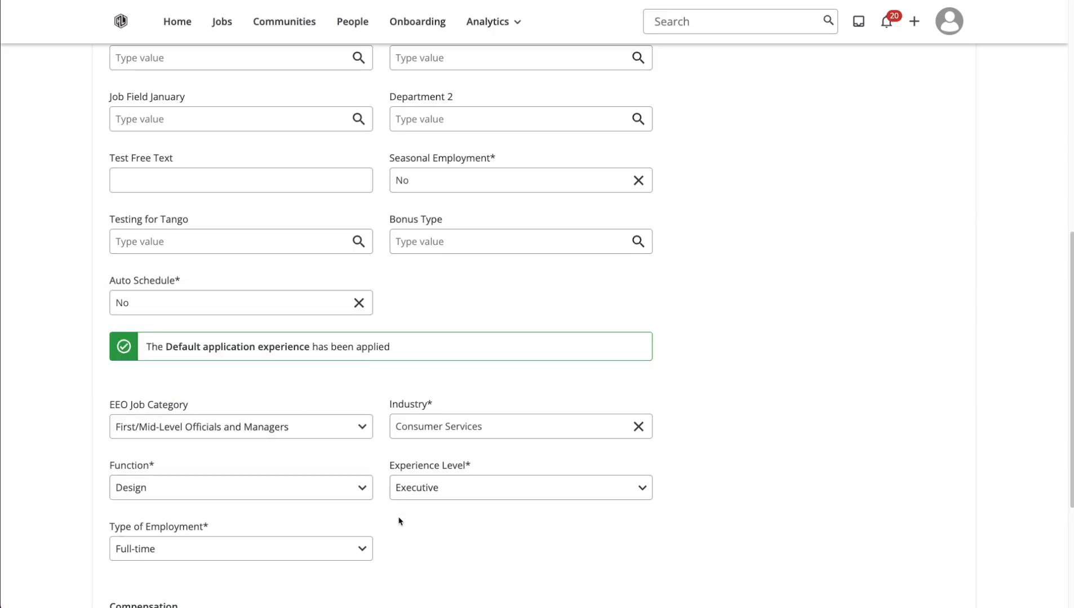
# - Set the compensation from 90000 to 120000 USD with a Yearly salary period, and continue to the Hiring Team stage
pyautogui.scroll(-4, 399, 521)
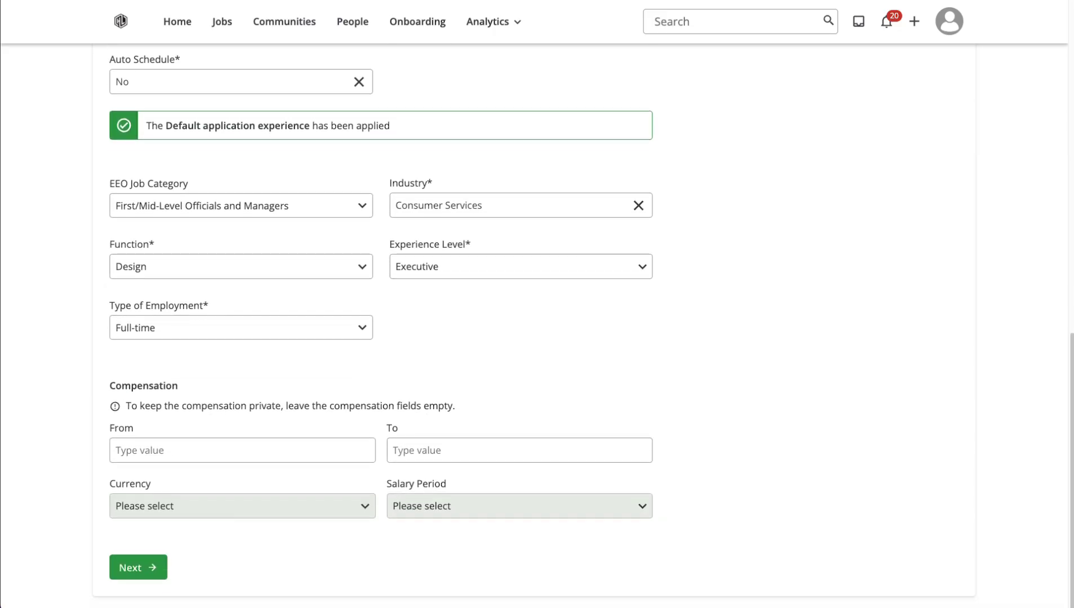
pyautogui.click(282, 448)
pyautogui.write('90000')
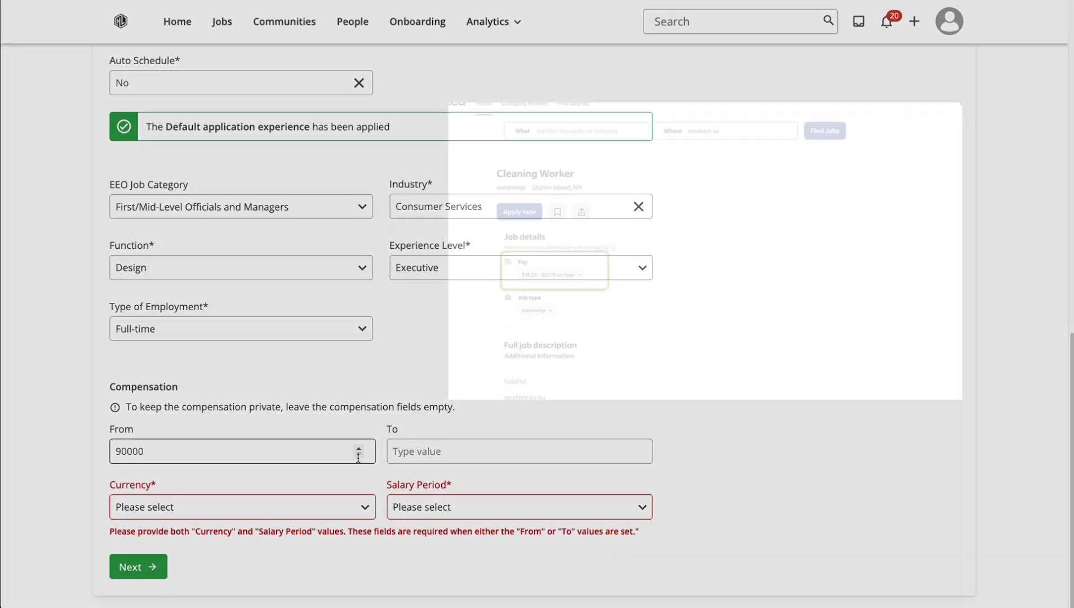
pyautogui.press('Tab')
pyautogui.write('120000')
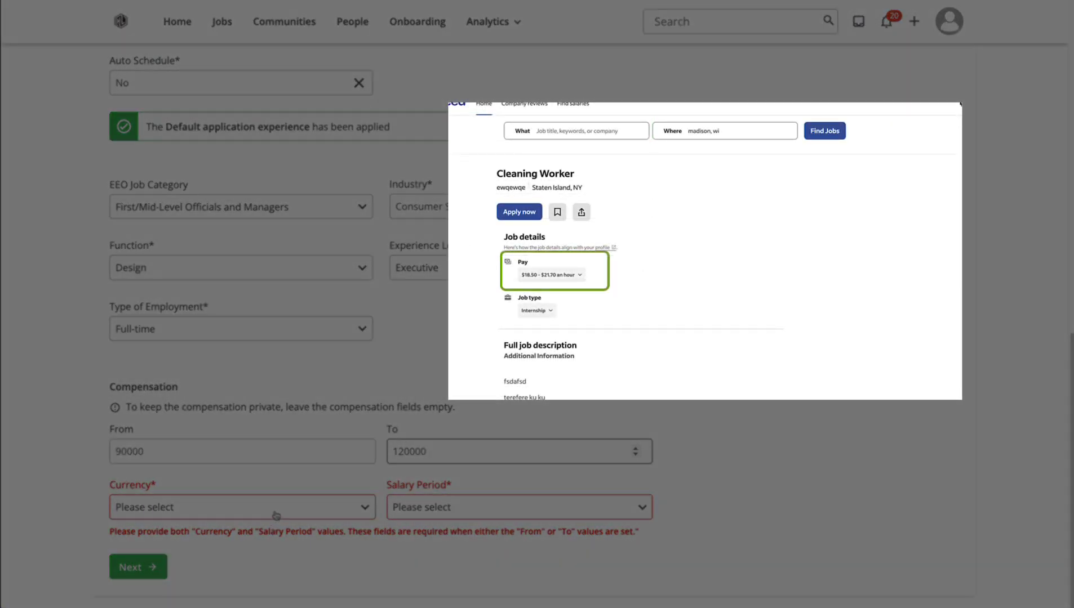
pyautogui.click(275, 515)
pyautogui.click(257, 359)
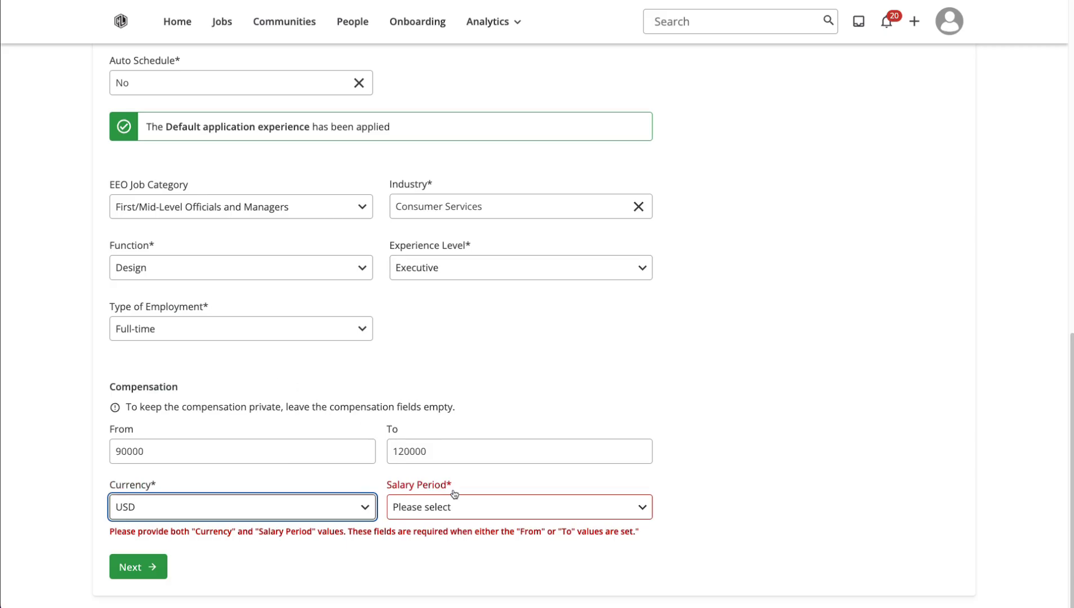
pyautogui.click(475, 509)
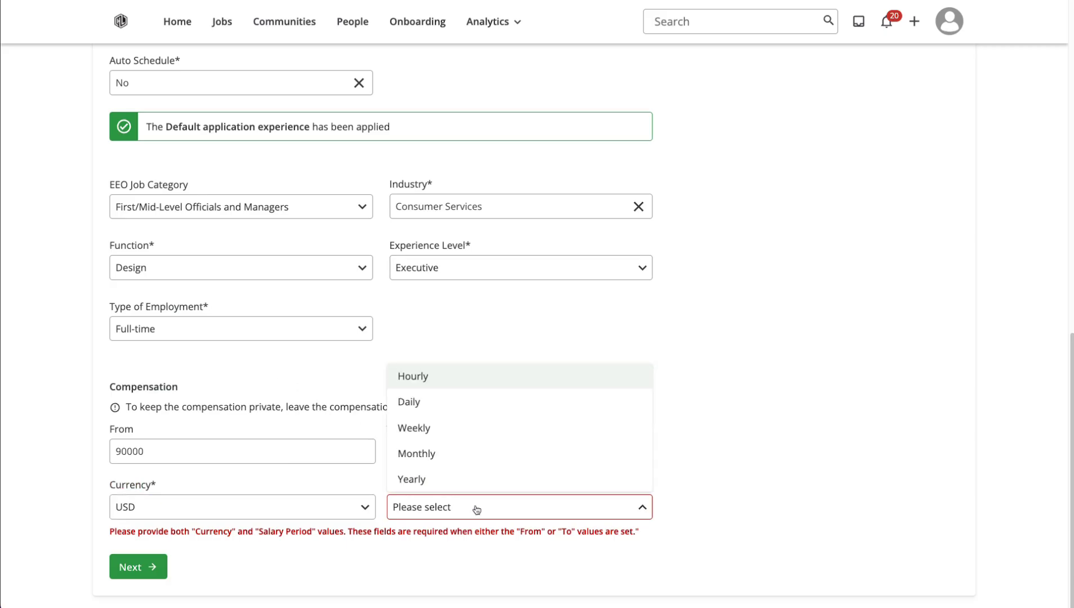
pyautogui.click(462, 482)
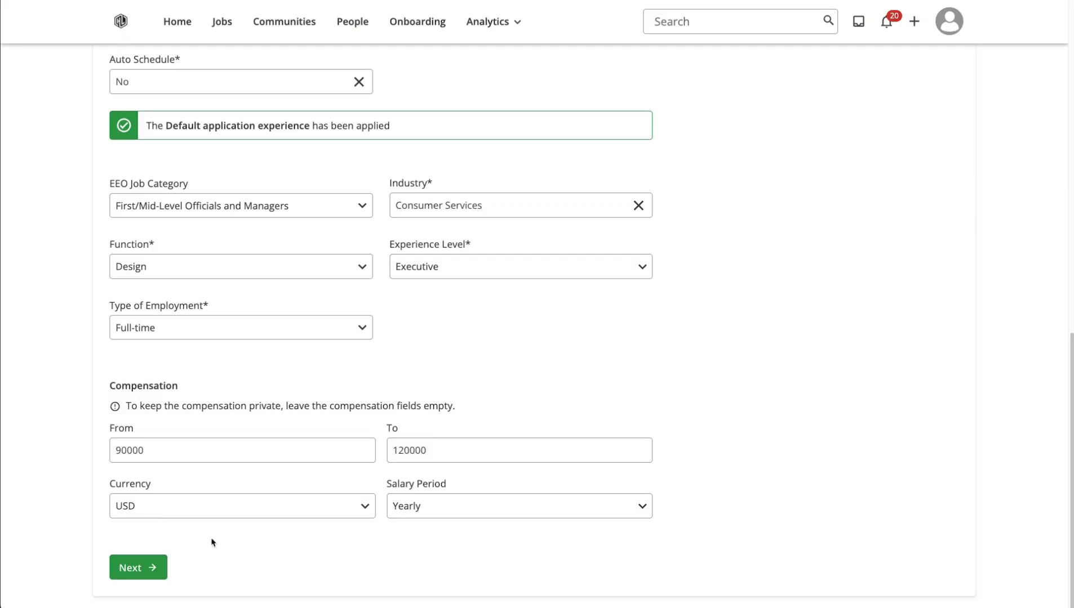
pyautogui.click(151, 575)
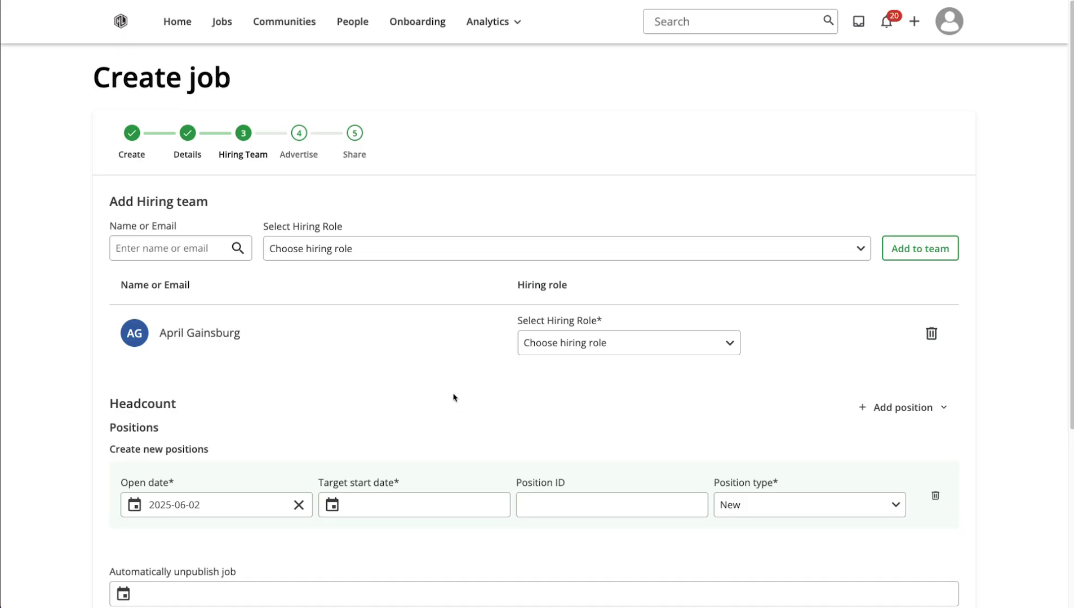
# - Assign the Recruiter role to the listed hiring team member and add a second colleague, found by first name, as Hiring Manager
pyautogui.click(619, 347)
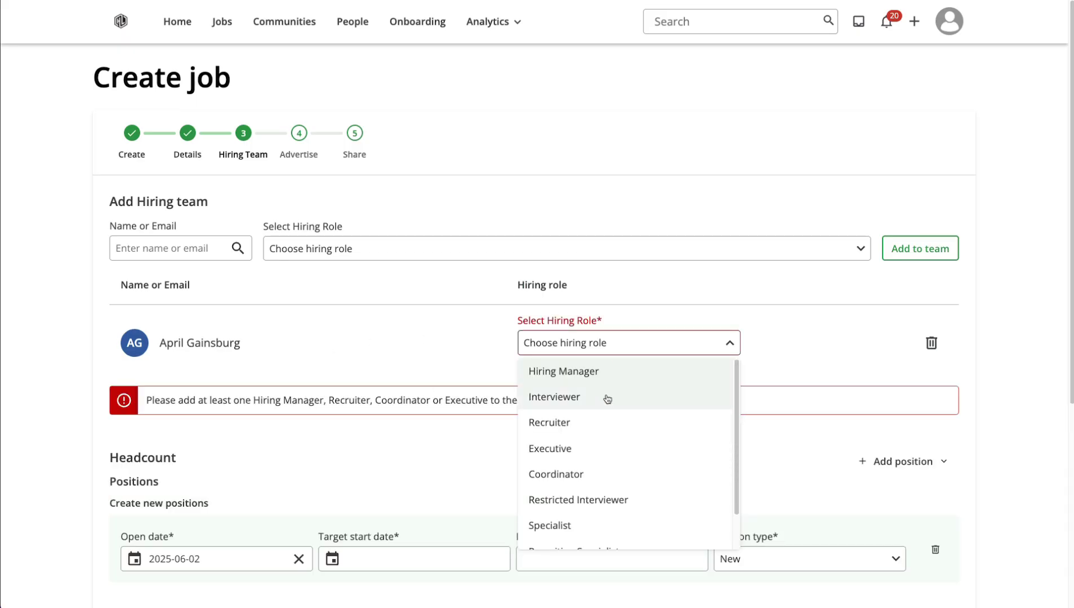
pyautogui.click(606, 429)
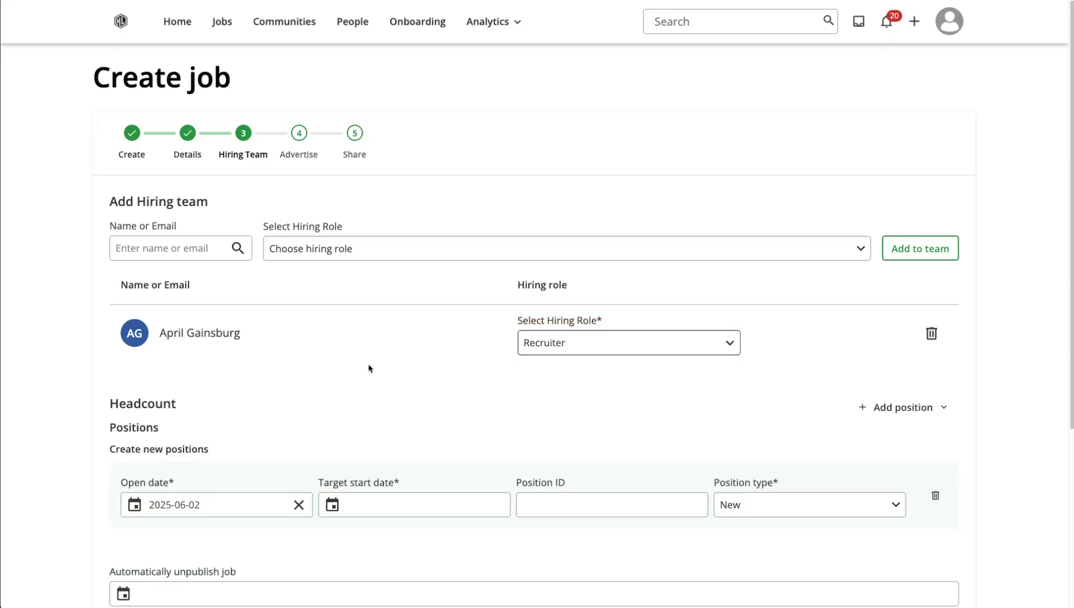
pyautogui.click(166, 251)
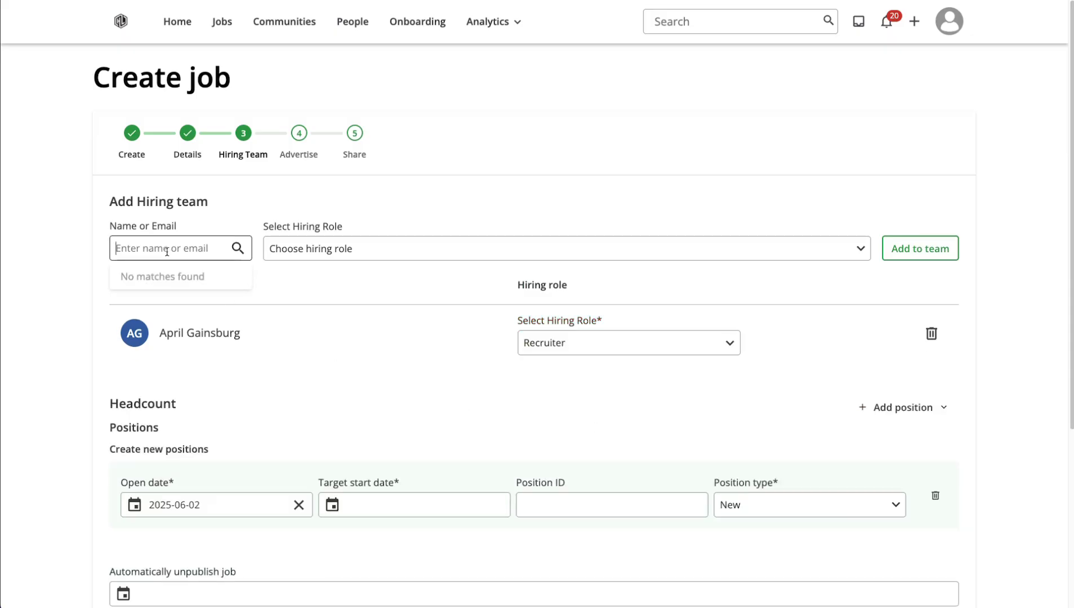
pyautogui.write('hannah')
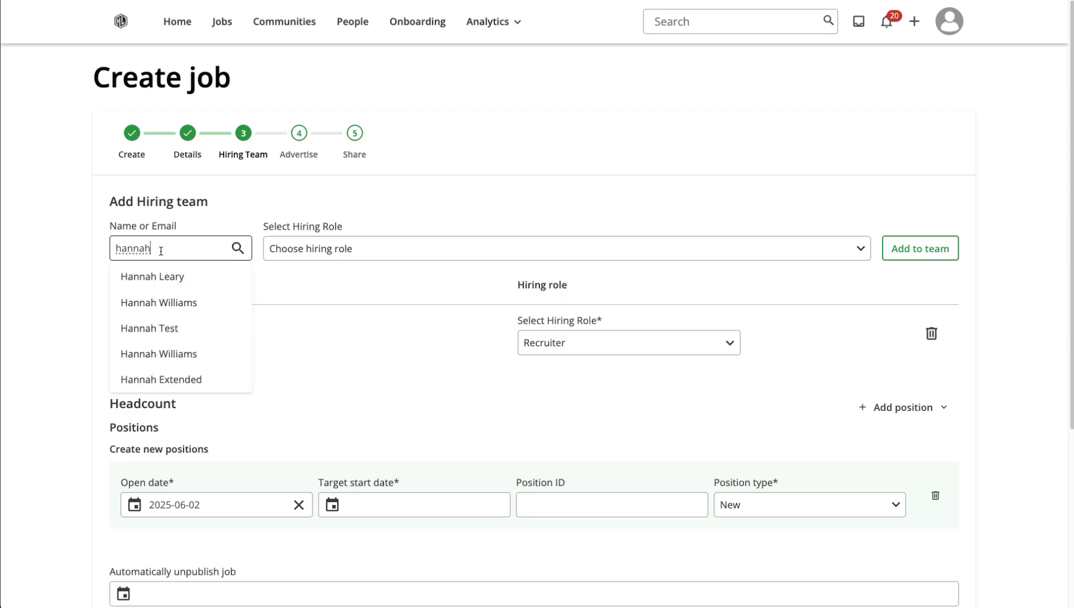
pyautogui.click(172, 279)
pyautogui.click(329, 253)
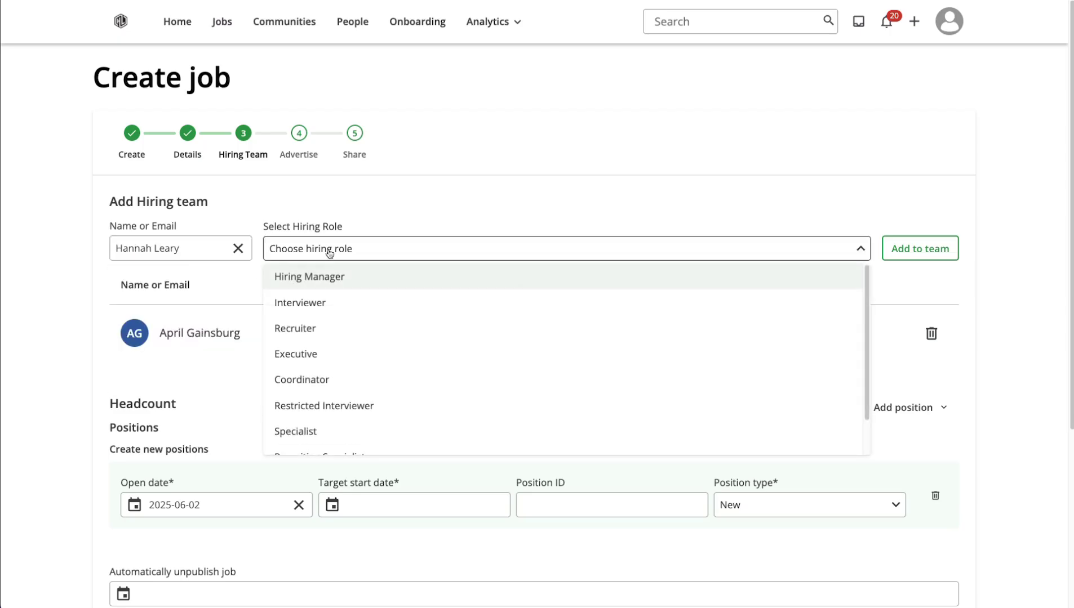
pyautogui.click(322, 284)
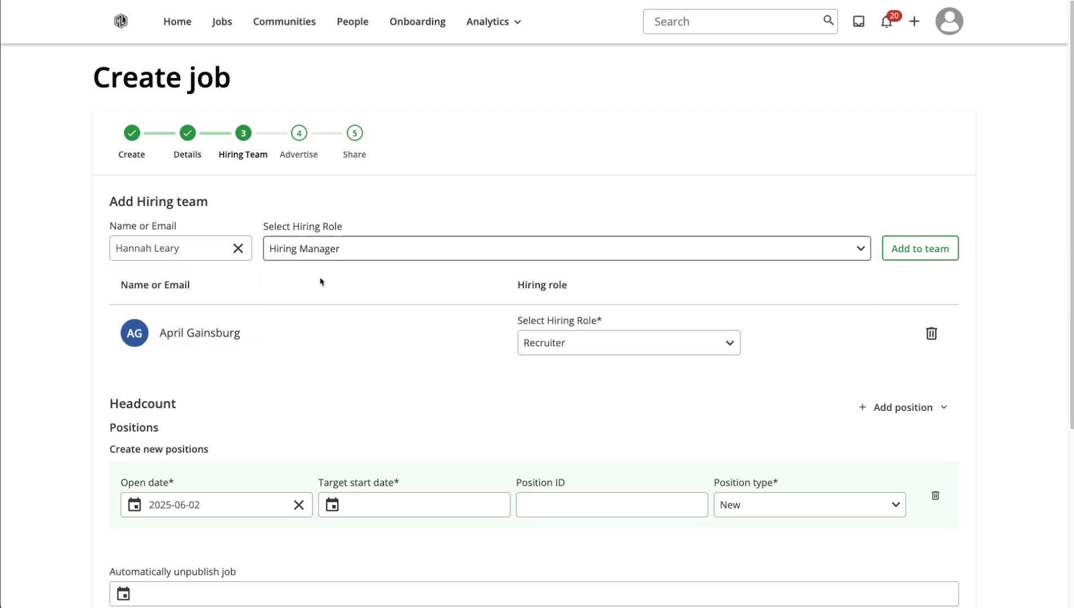
pyautogui.click(932, 260)
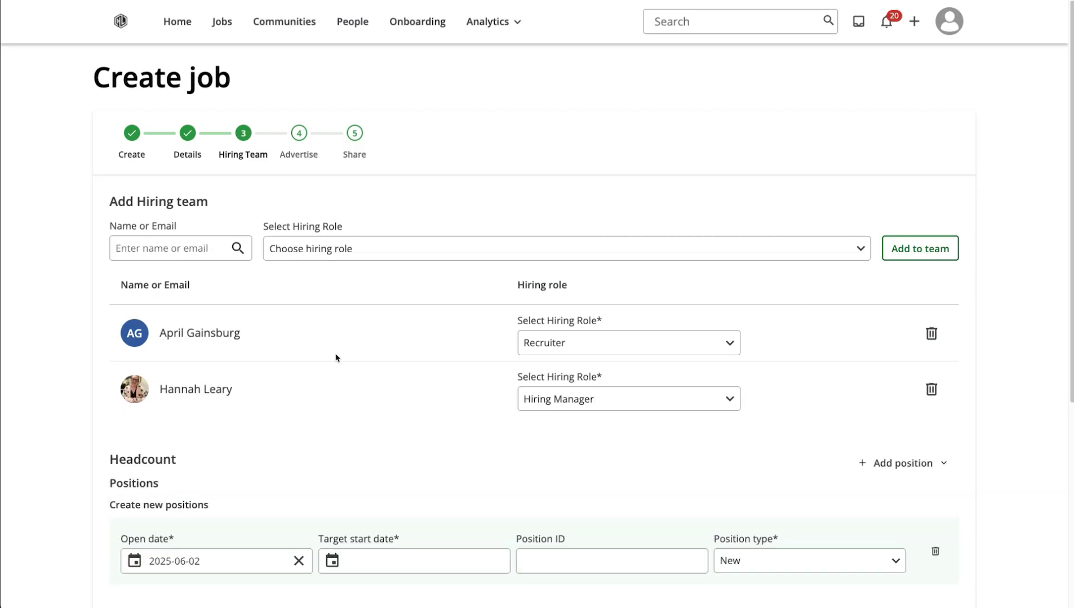
# - Find a third colleague by first name and add them to the hiring team as another Hiring Manager
pyautogui.click(186, 248)
pyautogui.write('leo')
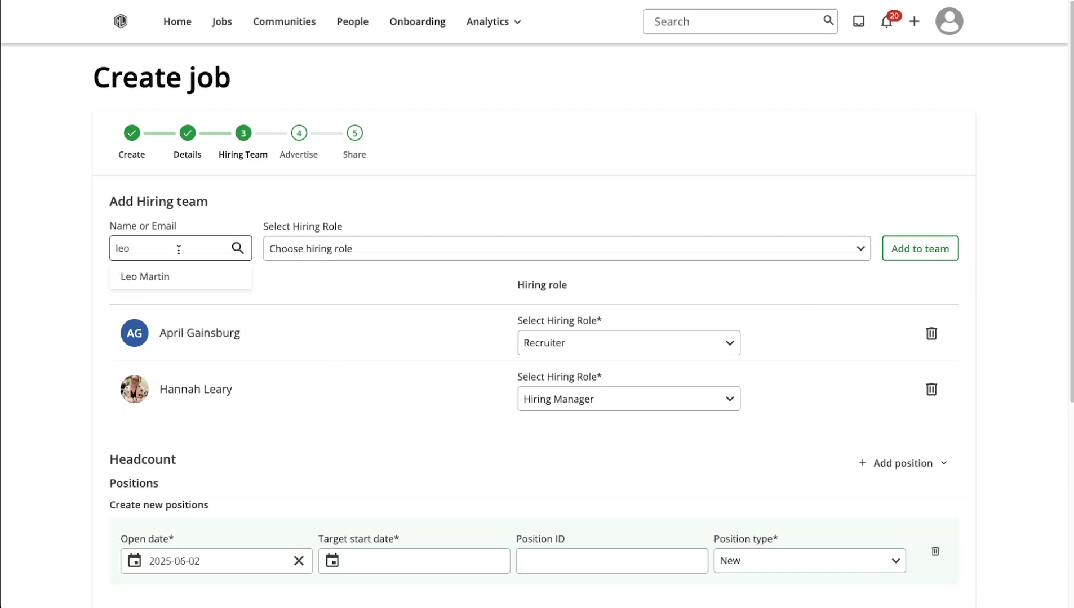
pyautogui.click(162, 277)
pyautogui.click(343, 250)
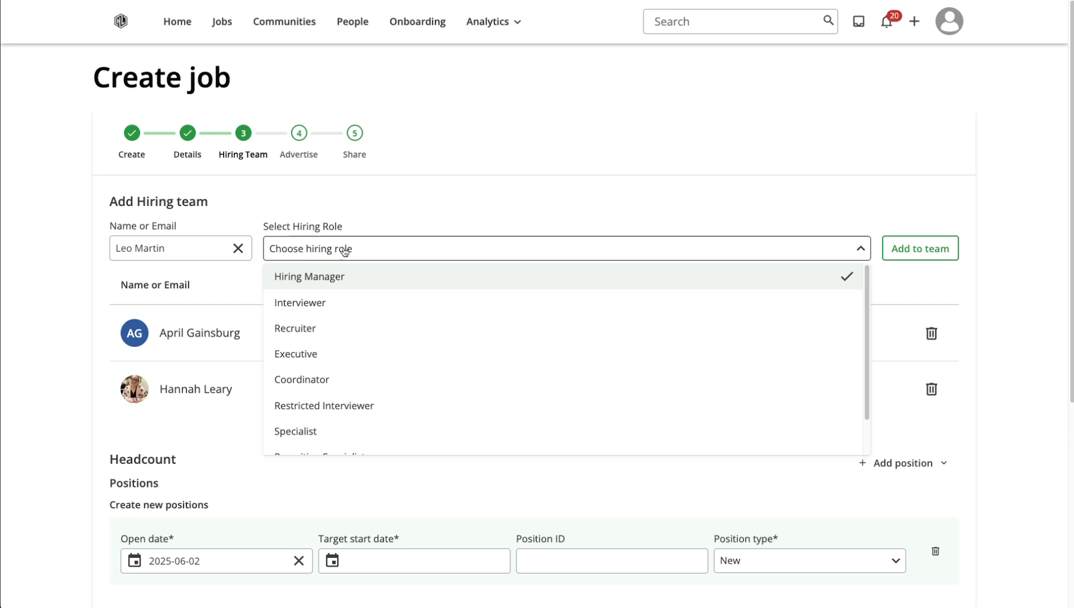
pyautogui.click(342, 277)
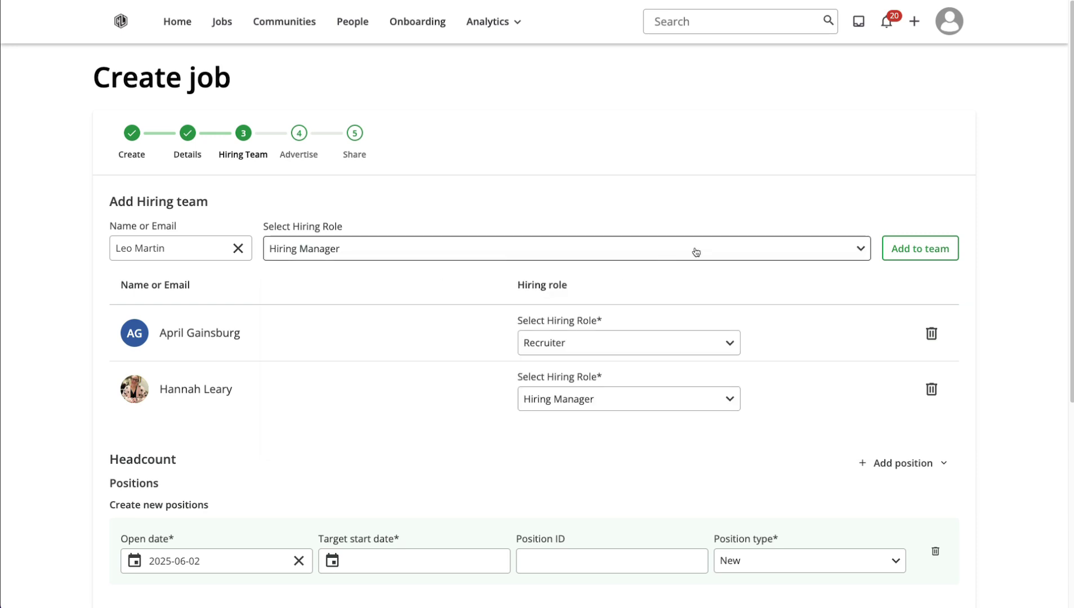
pyautogui.click(920, 248)
# - Set the headcount position's target start date to 2025-08-04
pyautogui.scroll(-1, 382, 456)
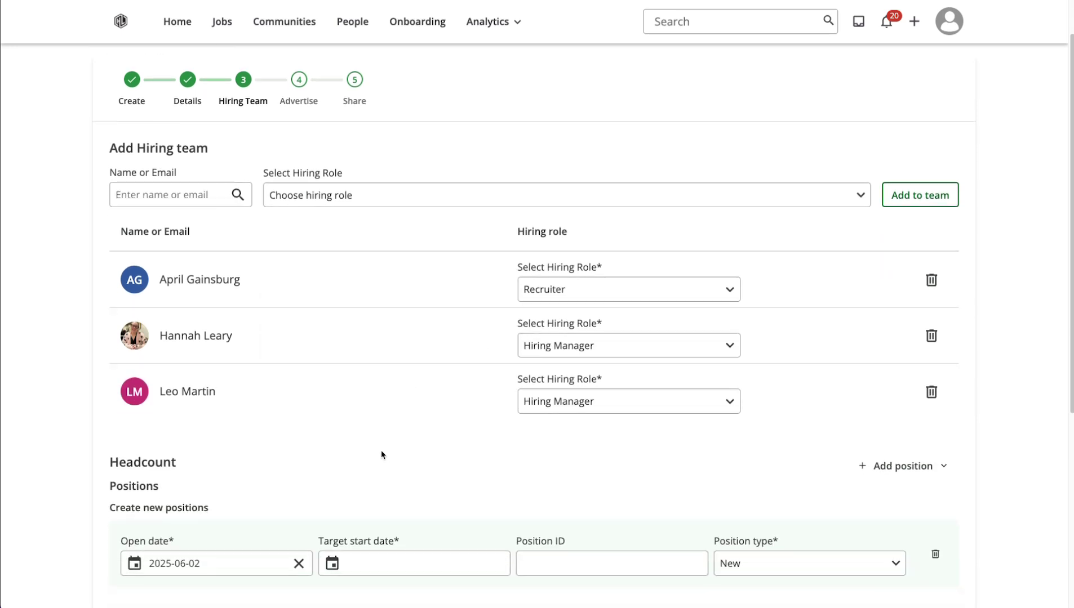
pyautogui.scroll(-5, 381, 456)
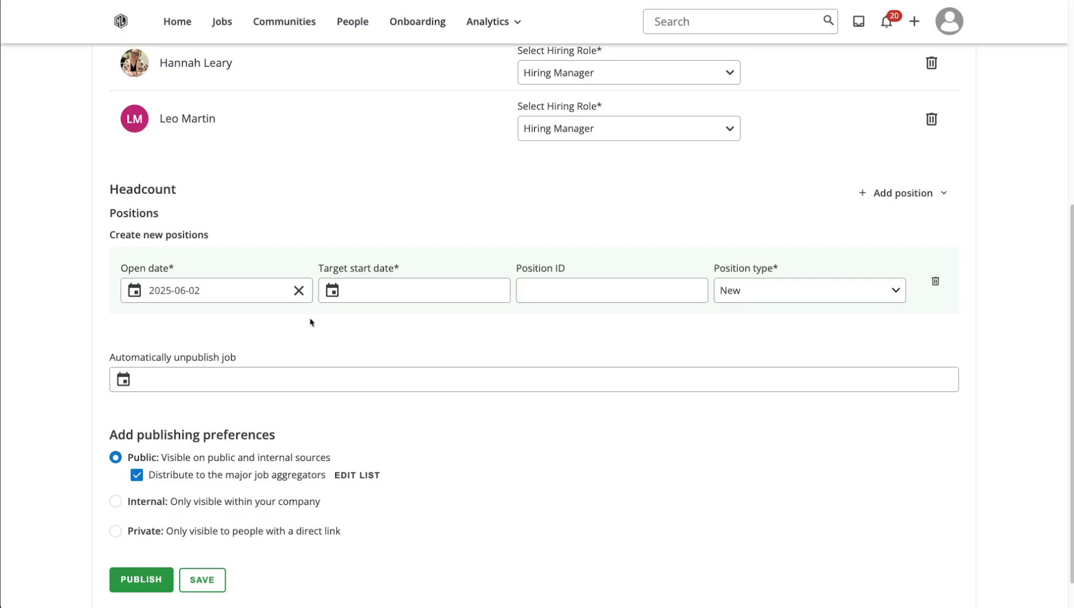
pyautogui.click(218, 291)
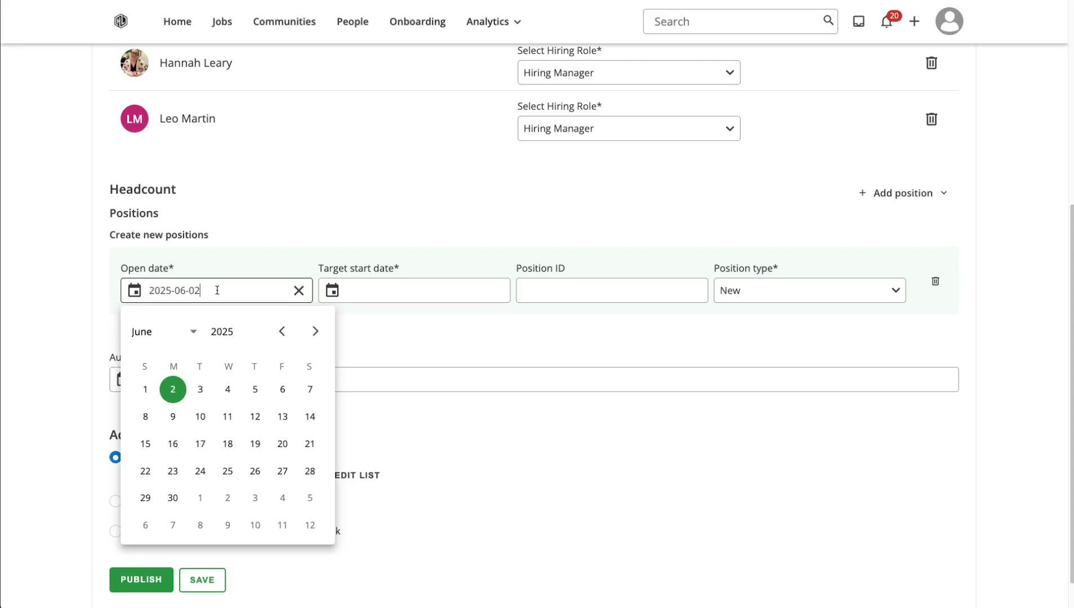
pyautogui.click(455, 339)
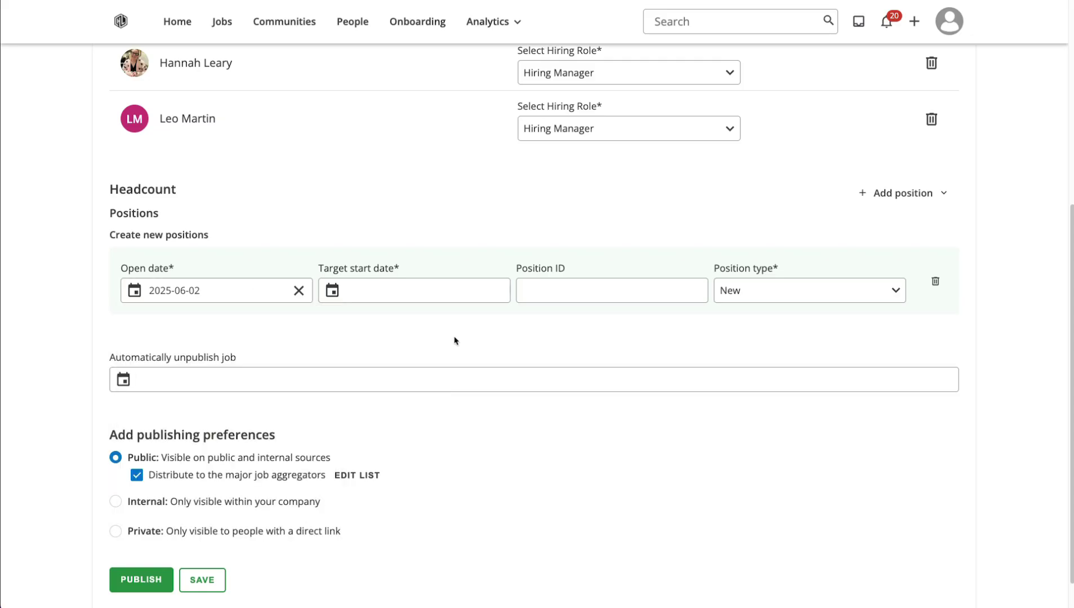
pyautogui.click(379, 291)
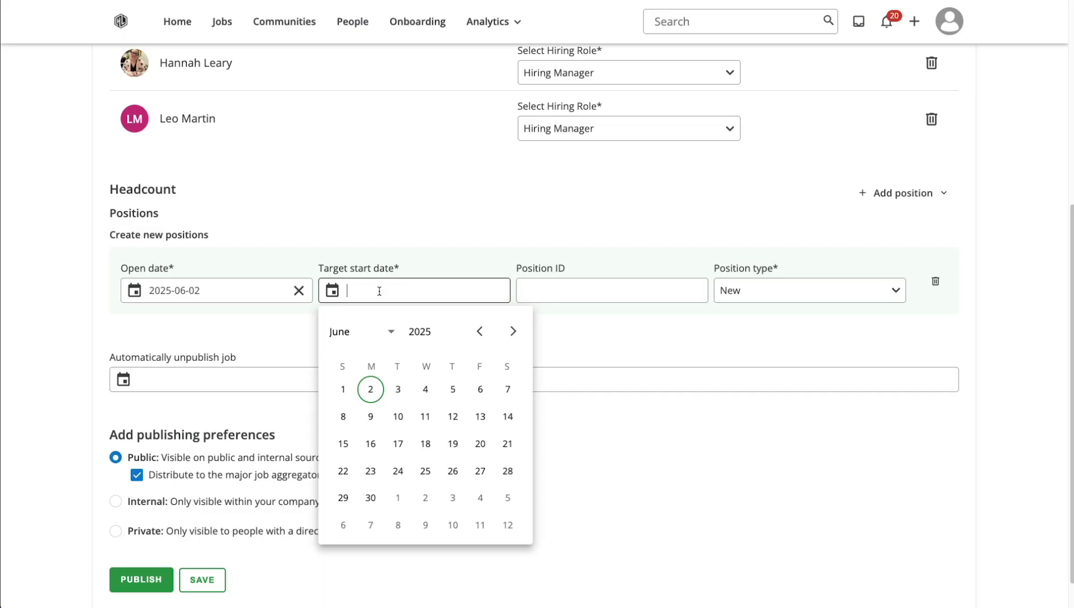
pyautogui.click(512, 331)
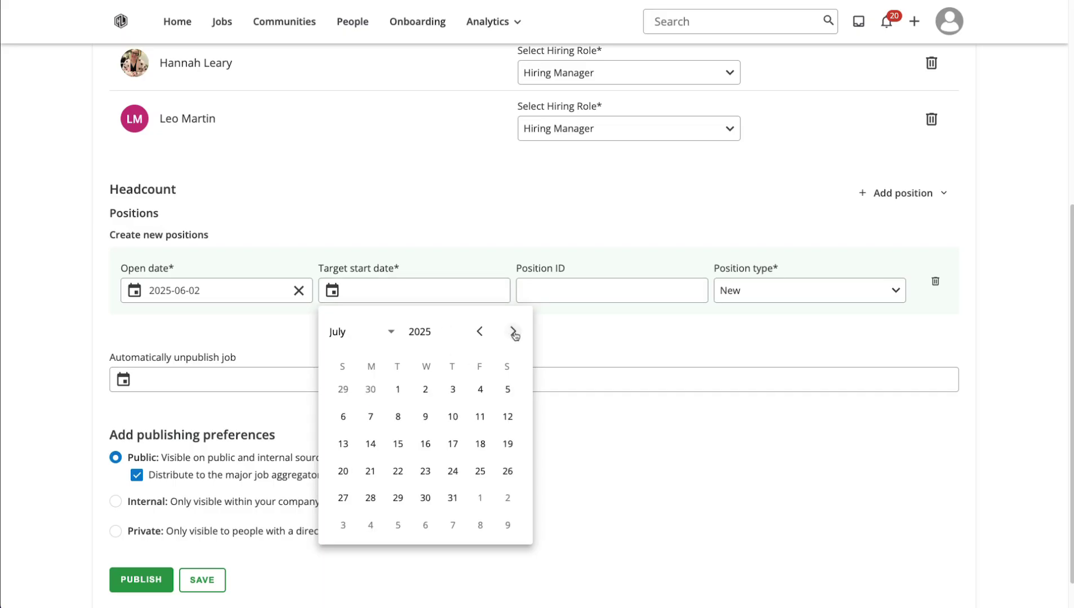
pyautogui.click(513, 332)
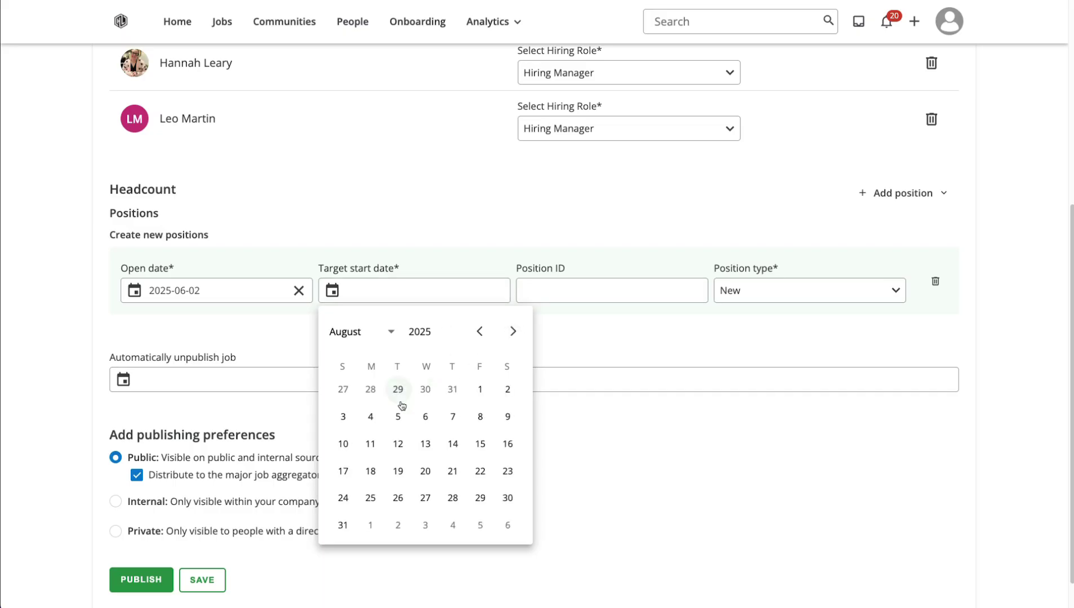
pyautogui.click(370, 420)
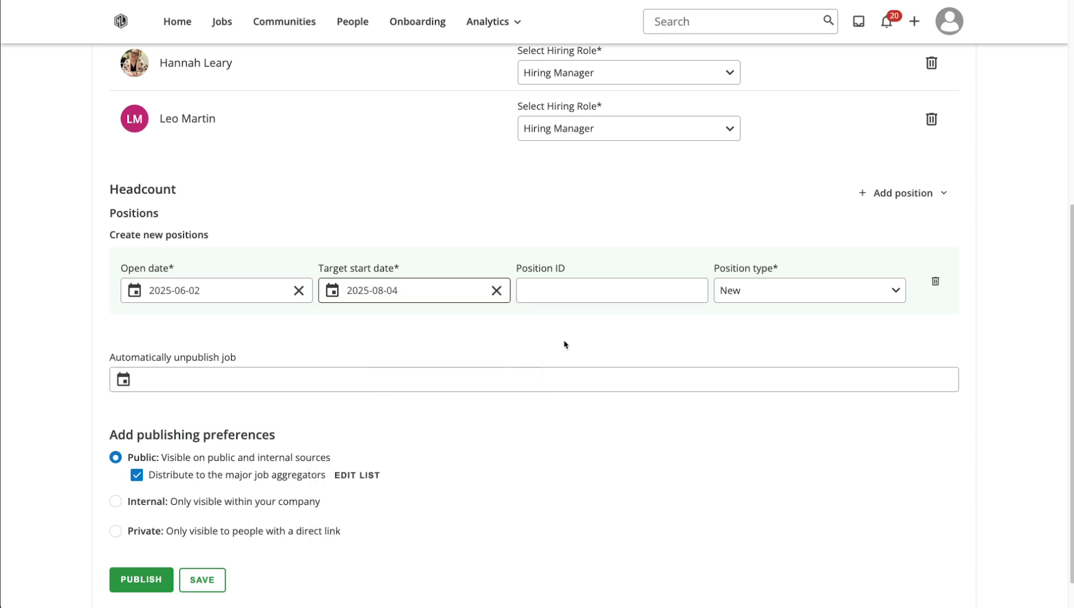
# - Try the Replacement position type for the headcount position and return it to New
pyautogui.click(597, 290)
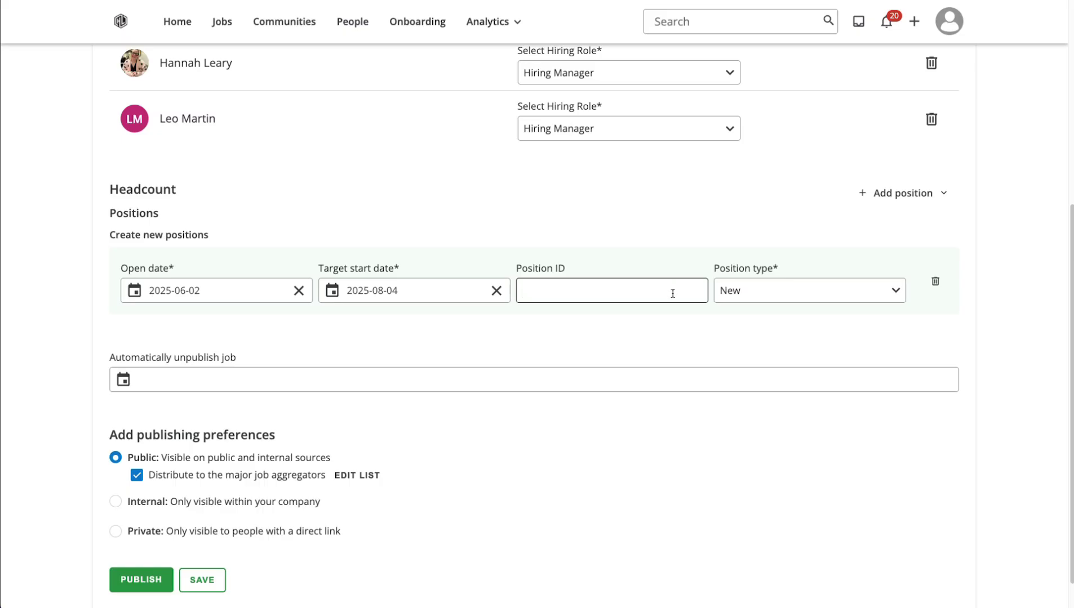
pyautogui.click(782, 298)
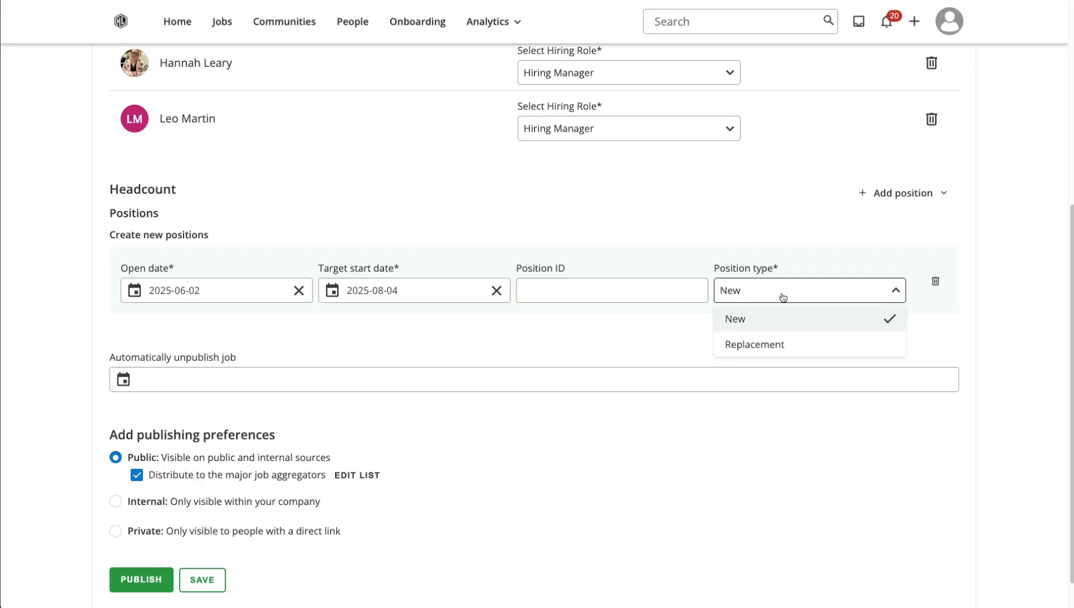
pyautogui.click(782, 345)
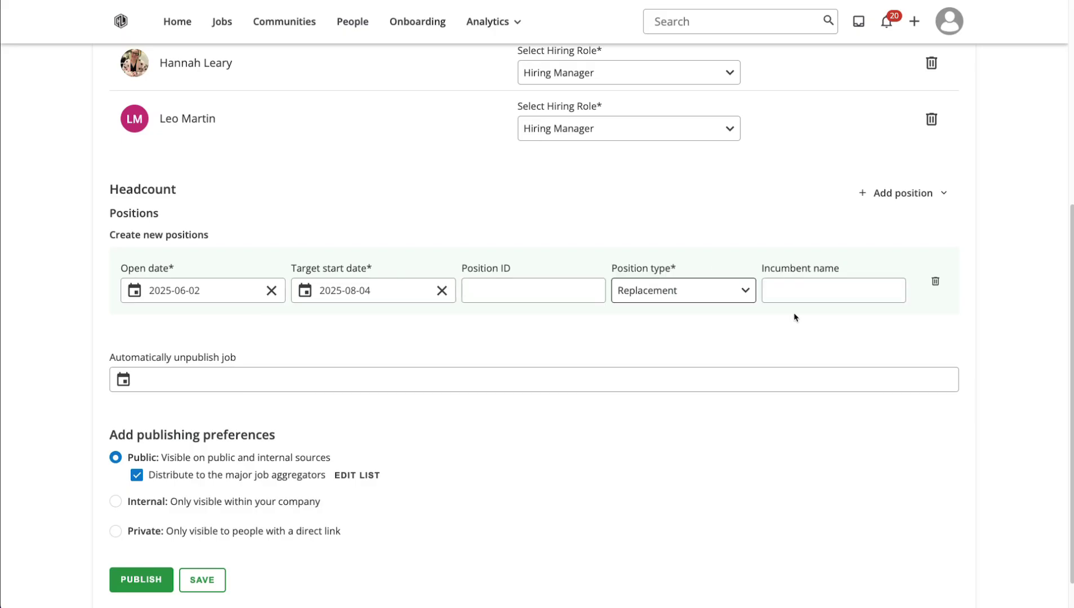
pyautogui.click(802, 291)
pyautogui.click(745, 290)
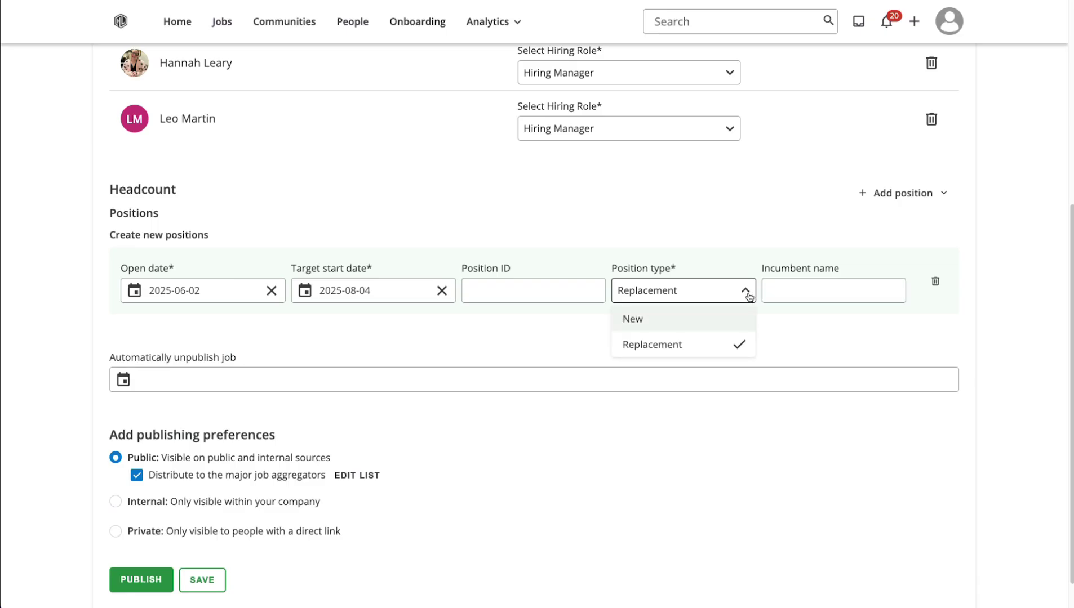
pyautogui.click(727, 316)
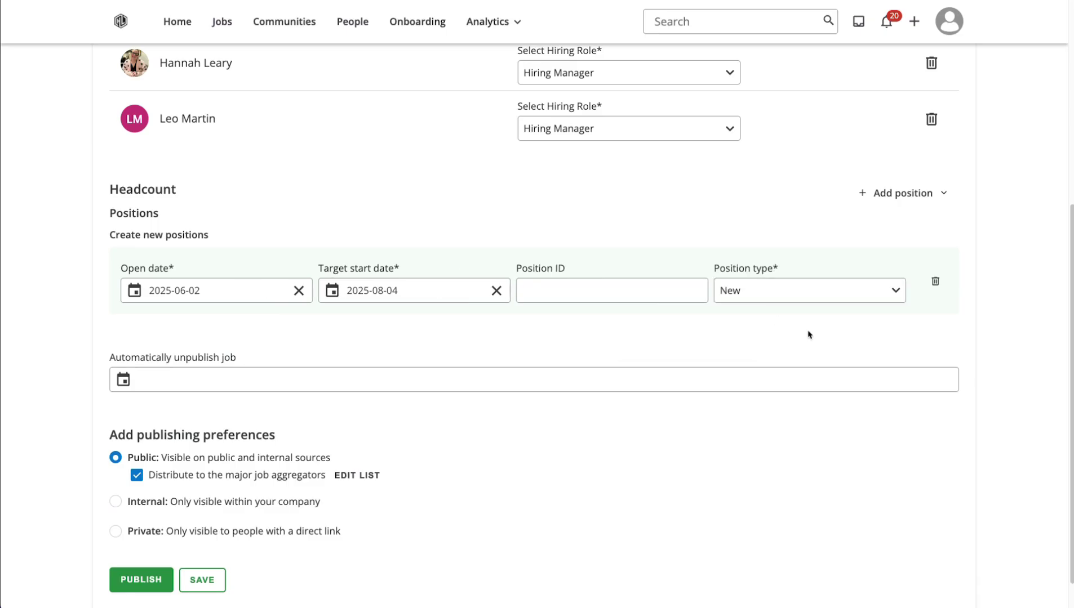
pyautogui.click(939, 194)
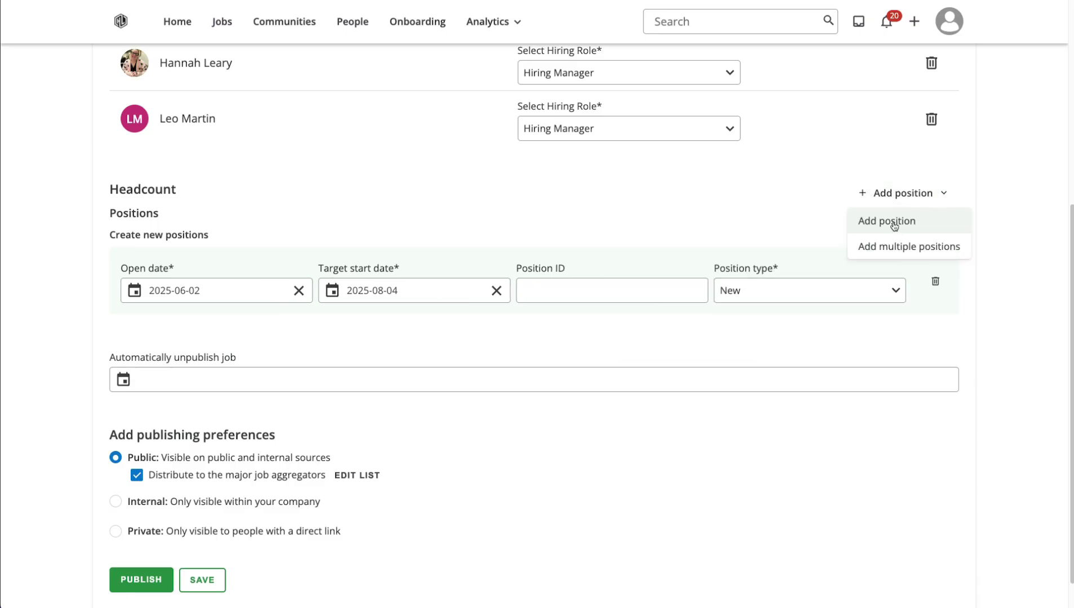
pyautogui.click(889, 246)
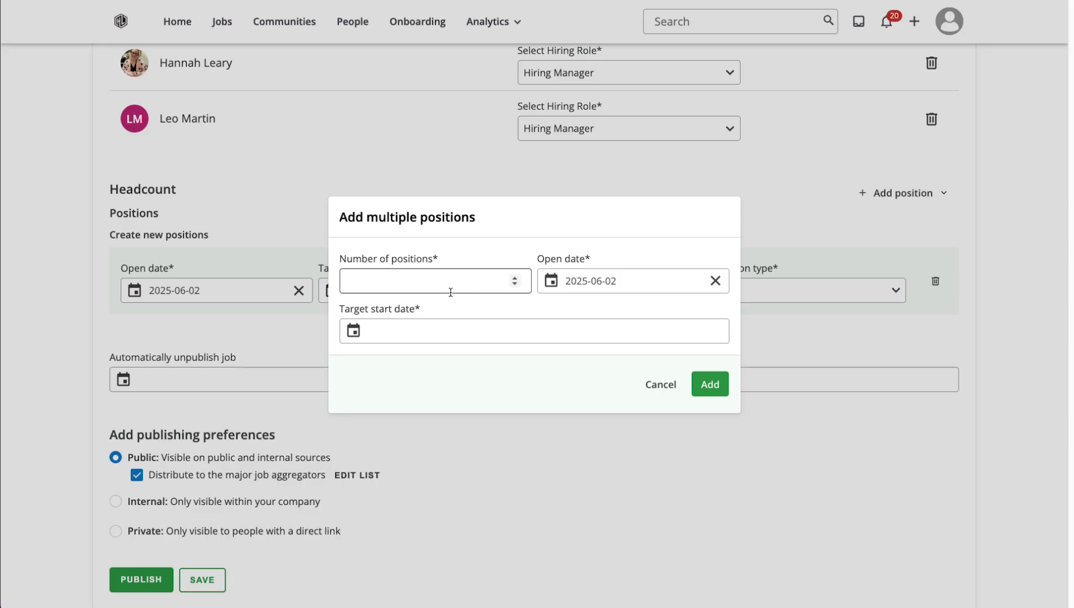
pyautogui.click(660, 384)
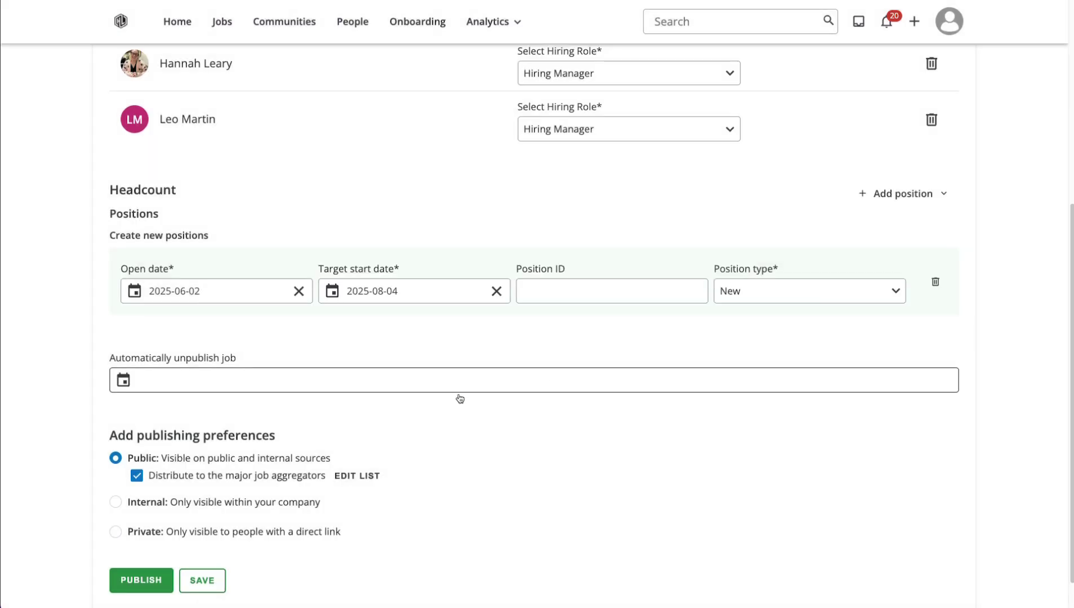
# - Set the job to unpublish automatically on 2025-07-31
pyautogui.scroll(-1, 438, 403)
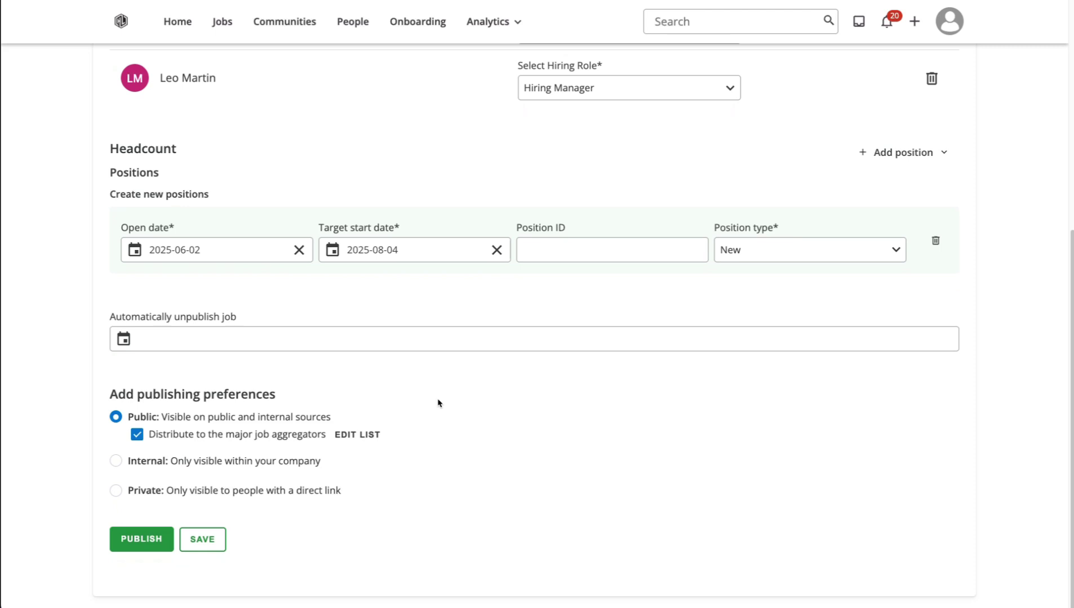
pyautogui.click(161, 345)
pyautogui.click(304, 380)
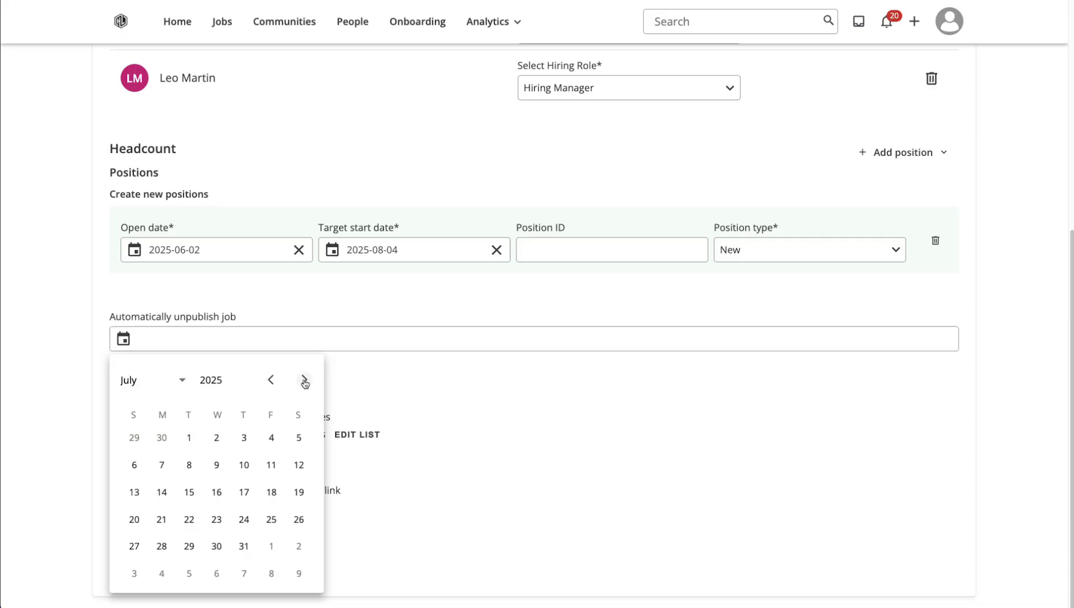
pyautogui.click(244, 546)
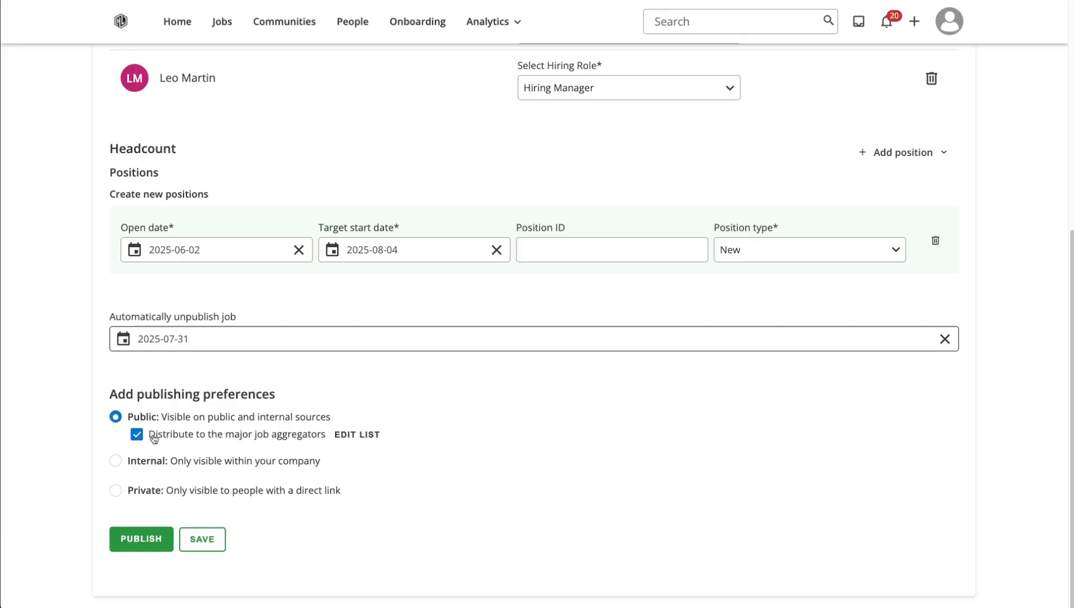
# - Try excluding LinkedIn Limited Listings, jobrapido and Indeed from the job aggregators, reselect them, and close the list without saving
pyautogui.click(362, 436)
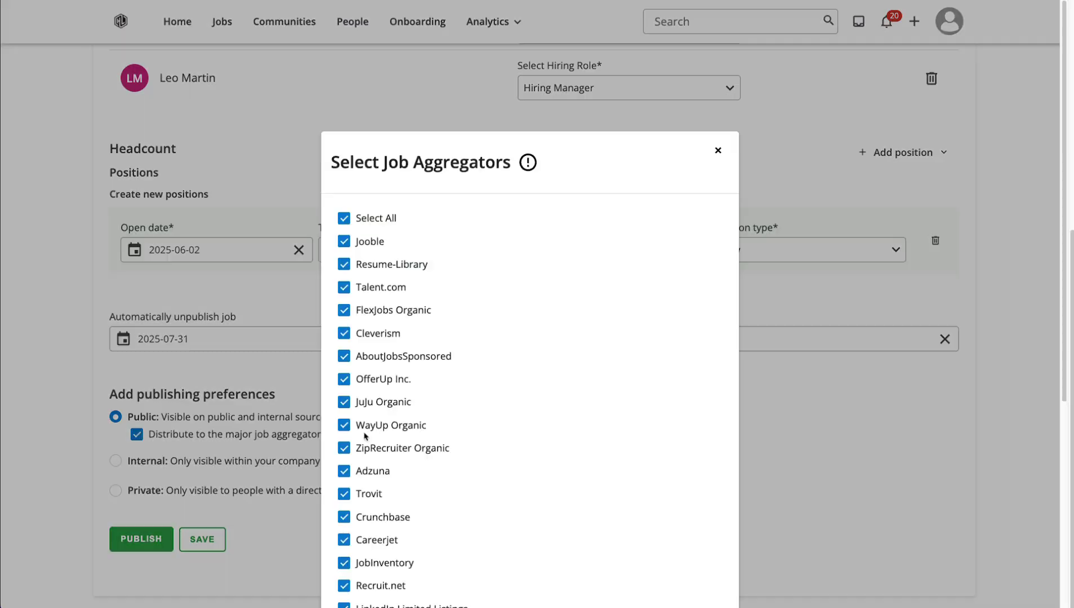
pyautogui.scroll(-3, 499, 401)
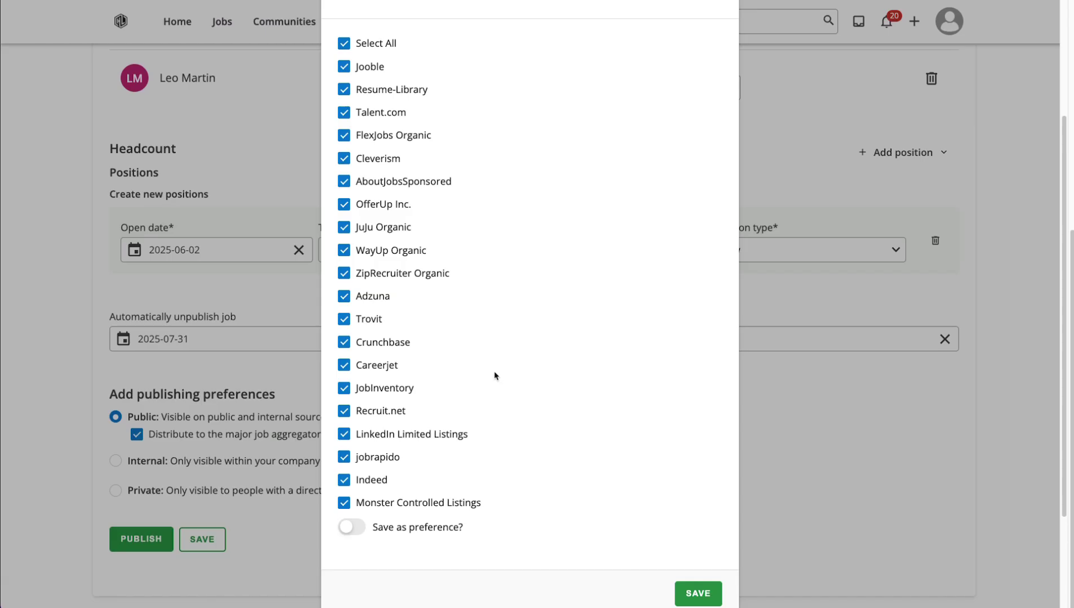
pyautogui.click(344, 440)
pyautogui.click(344, 464)
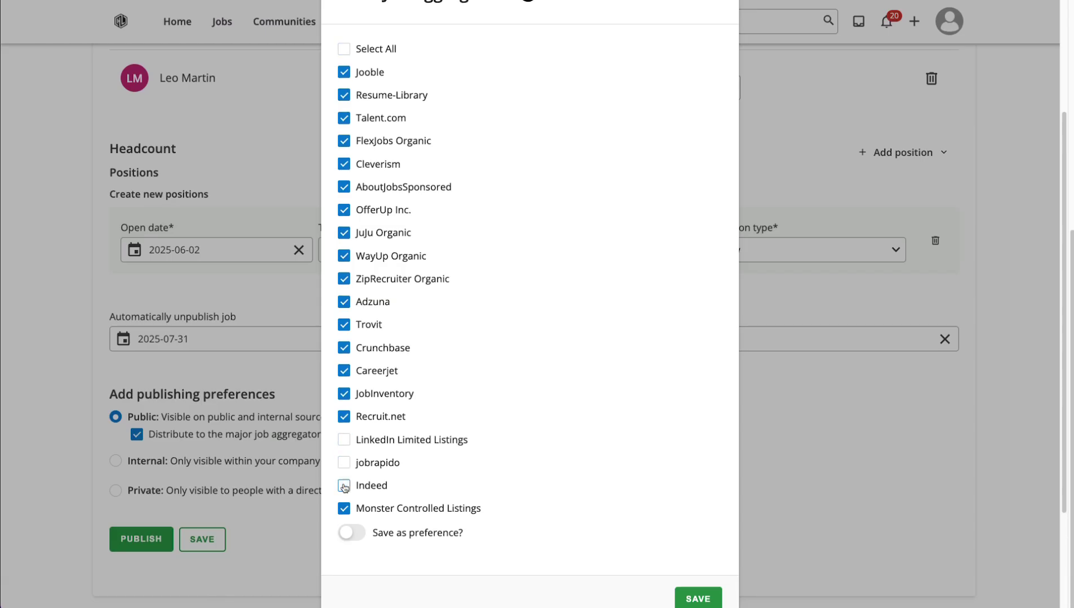
pyautogui.click(344, 463)
pyautogui.click(344, 441)
pyautogui.scroll(-1, 347, 445)
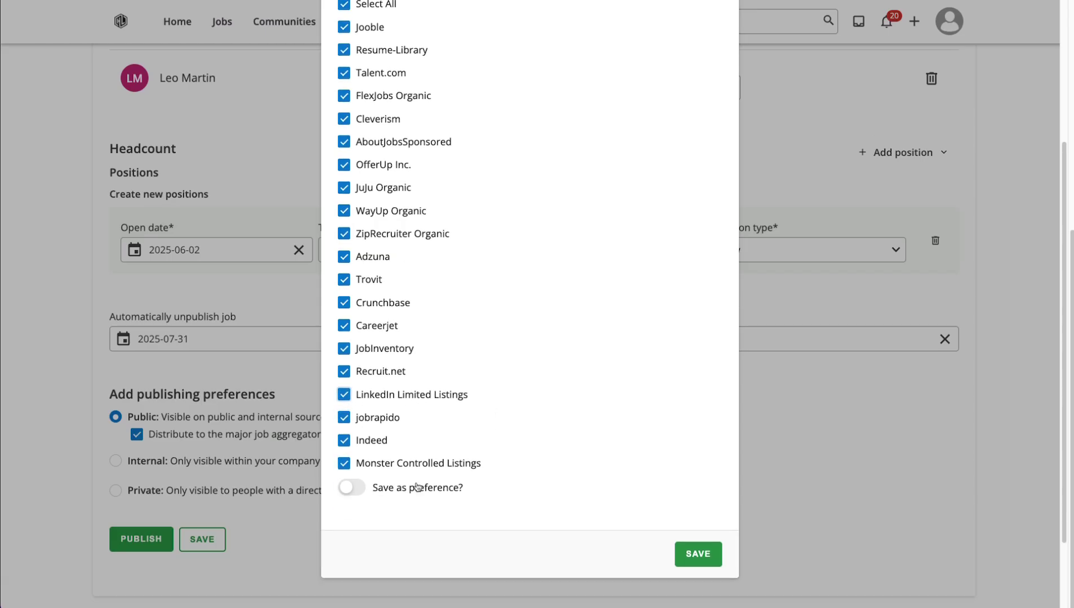
pyautogui.click(361, 490)
pyautogui.click(361, 490)
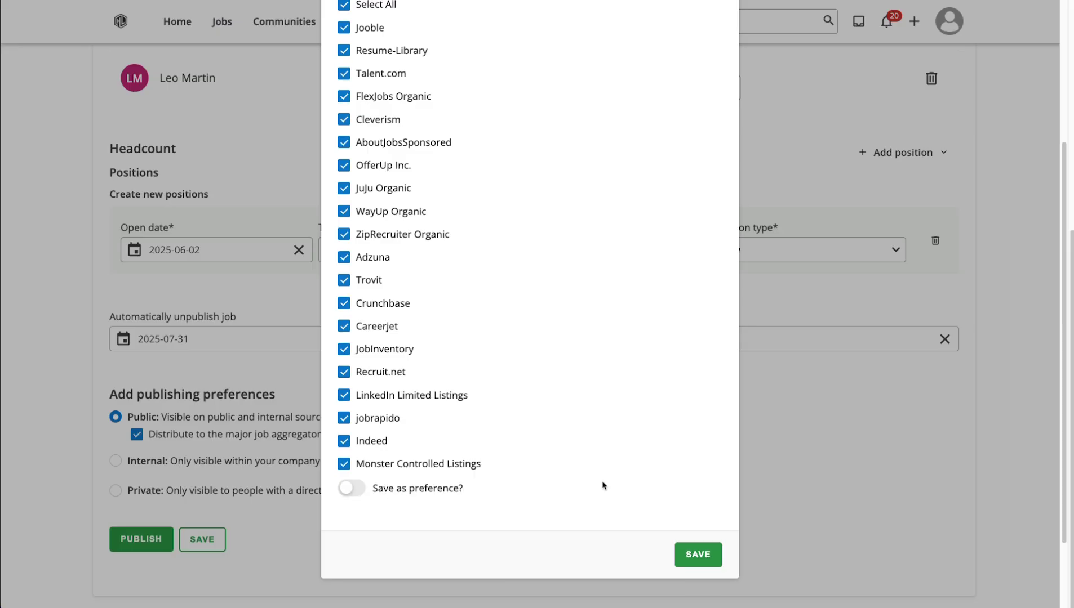
pyautogui.scroll(4, 601, 484)
pyautogui.click(717, 152)
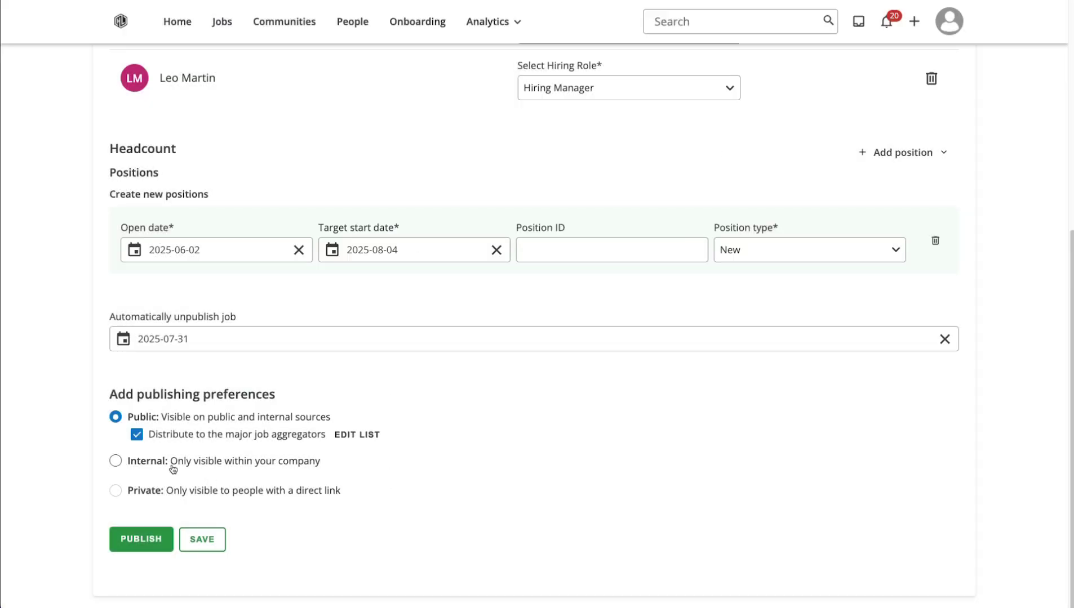
# - Turn off distribution to the major job aggregators and publish the job with Public visibility
pyautogui.click(137, 436)
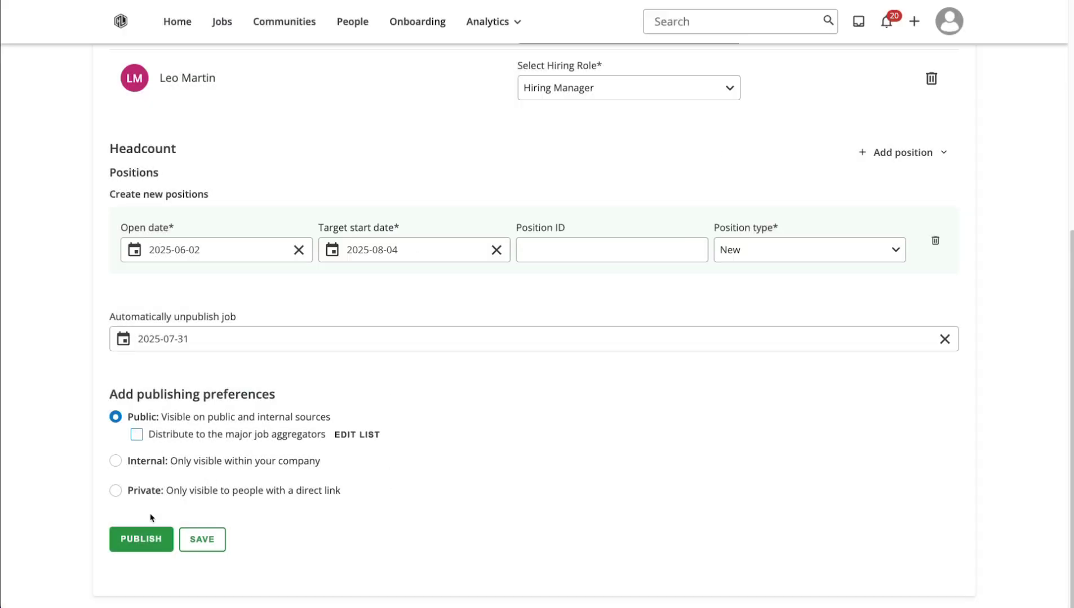
pyautogui.click(134, 545)
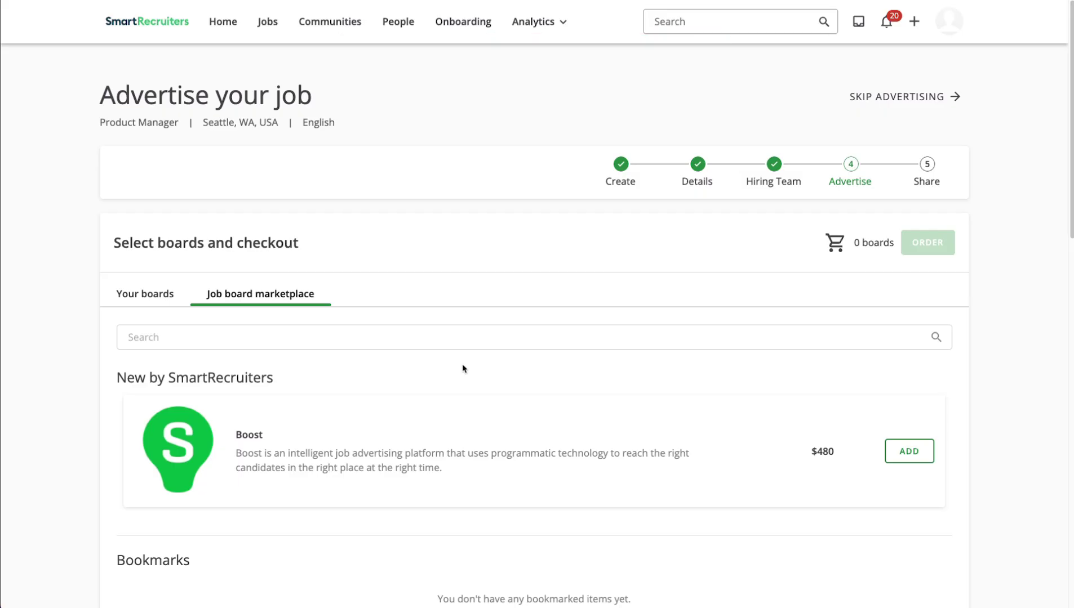
# - Examine the advertising options in the company's own boards and in the job board marketplace, including the Boost offer and other job boards
pyautogui.click(148, 295)
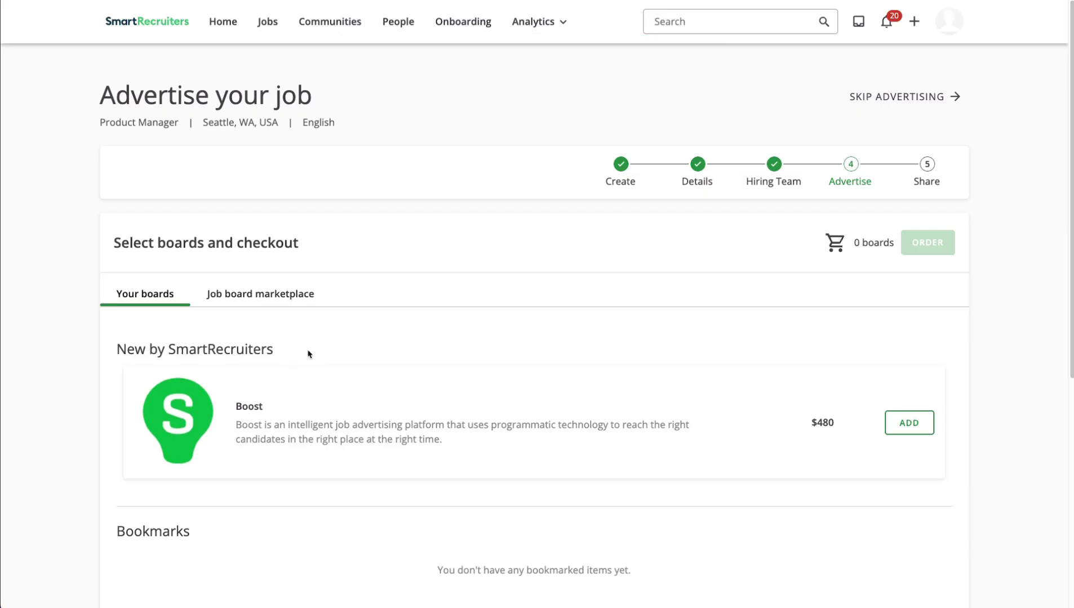
pyautogui.scroll(-4, 314, 354)
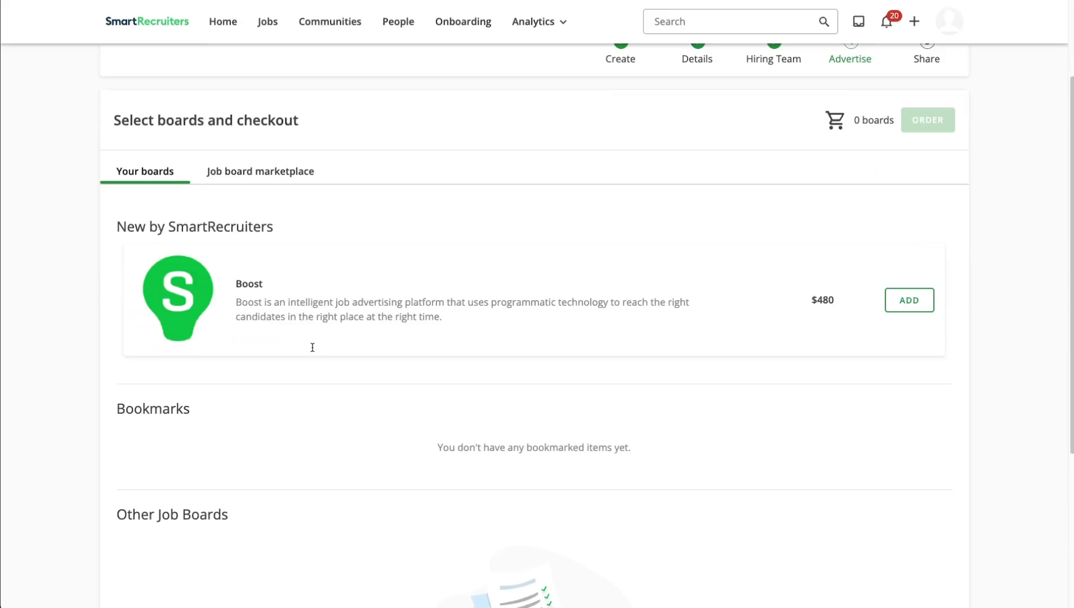
pyautogui.scroll(3, 311, 254)
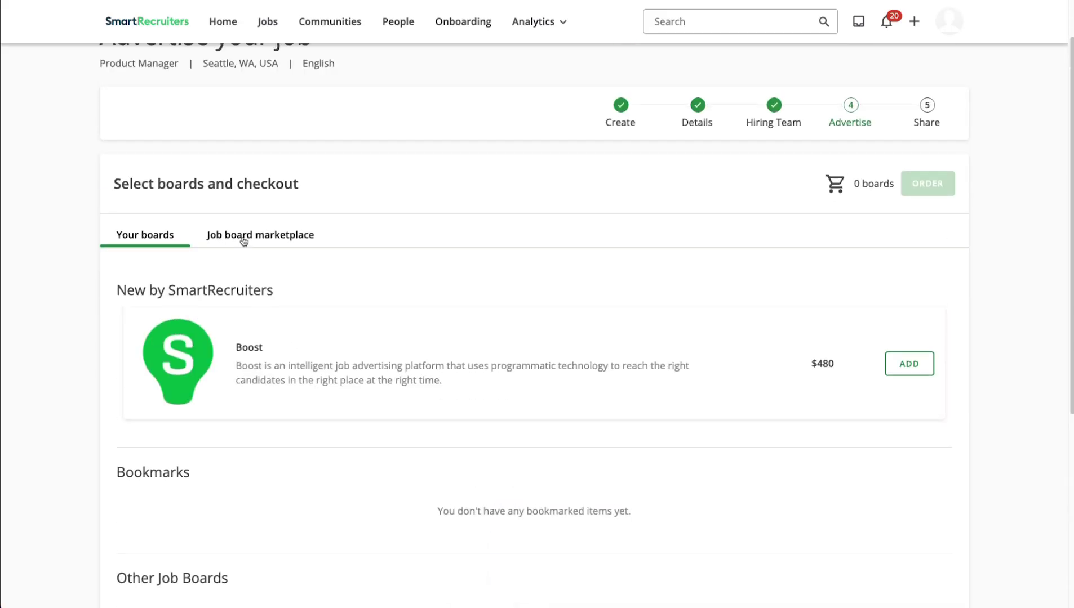
pyautogui.click(243, 240)
pyautogui.scroll(-2, 342, 349)
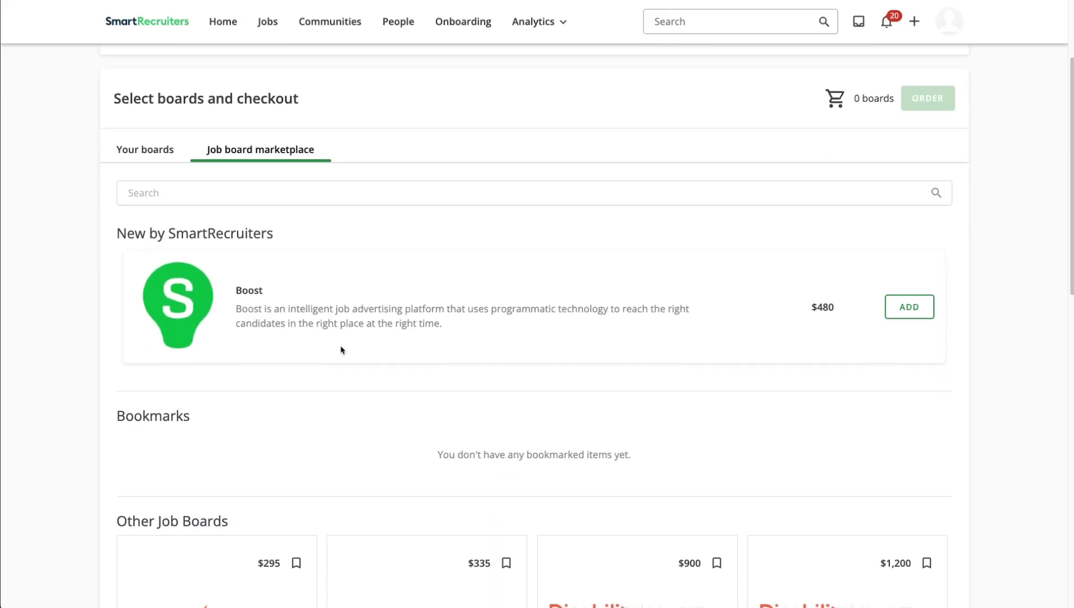
pyautogui.scroll(-5, 341, 350)
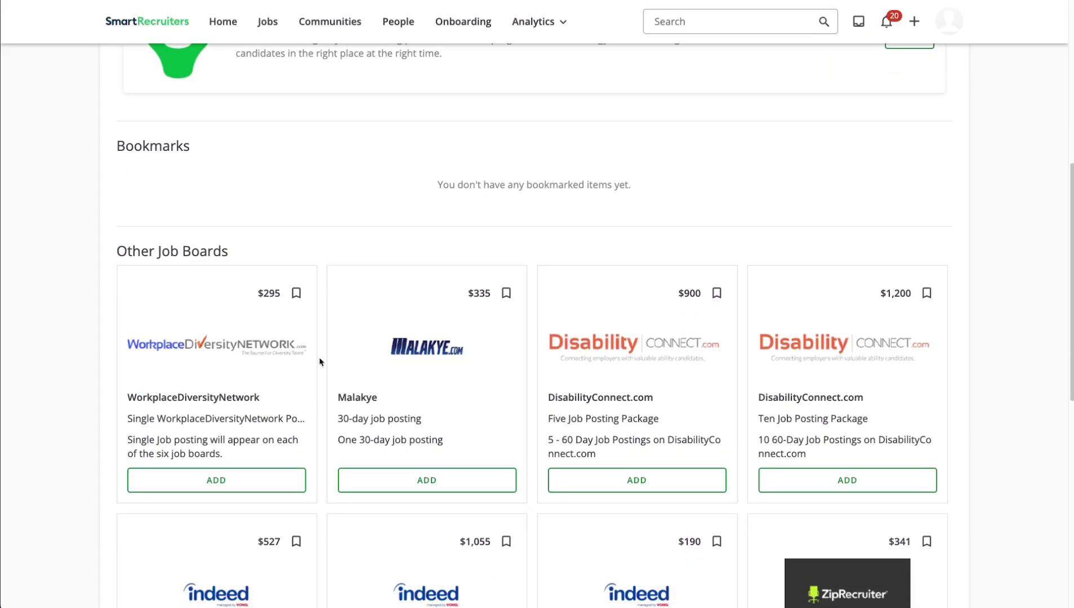
pyautogui.scroll(-3, 321, 362)
pyautogui.scroll(10, 320, 363)
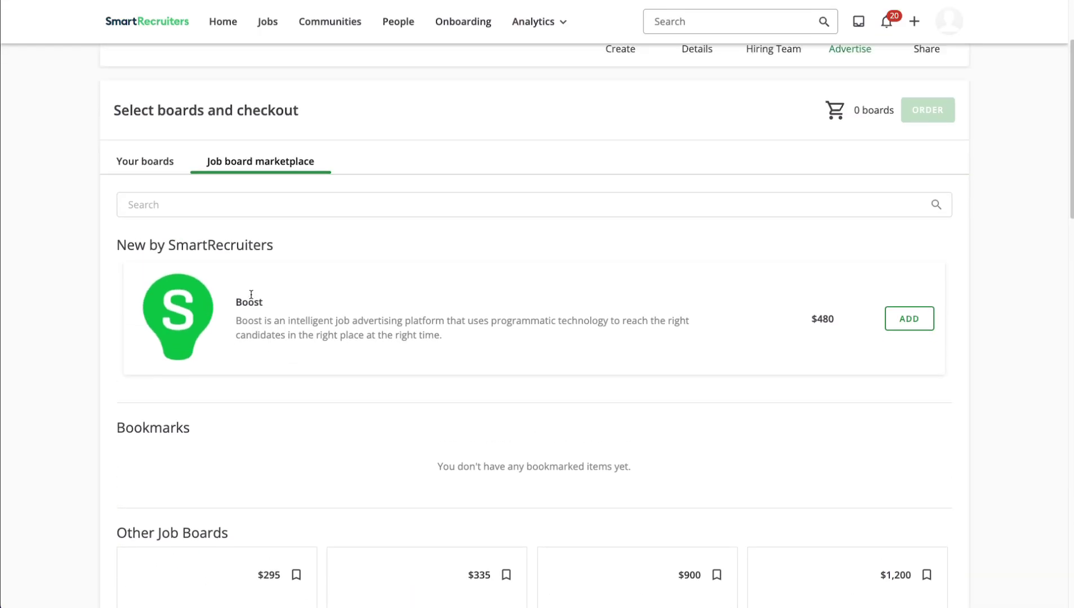
pyautogui.click(199, 337)
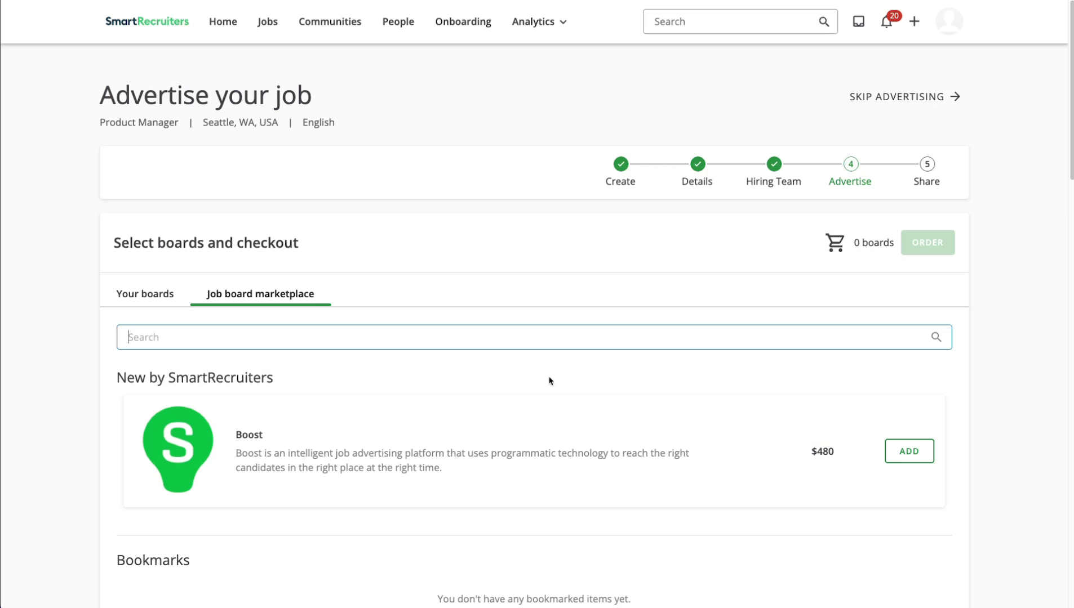
# - Skip advertising, finish without sharing the job on social networks, and go to the job's page
pyautogui.click(942, 122)
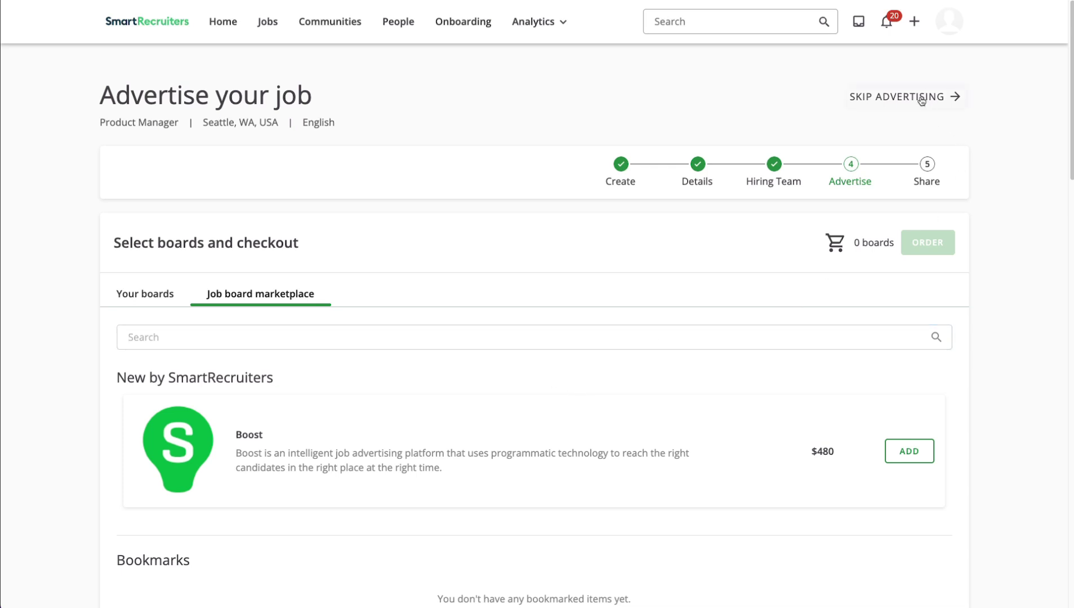
pyautogui.click(922, 98)
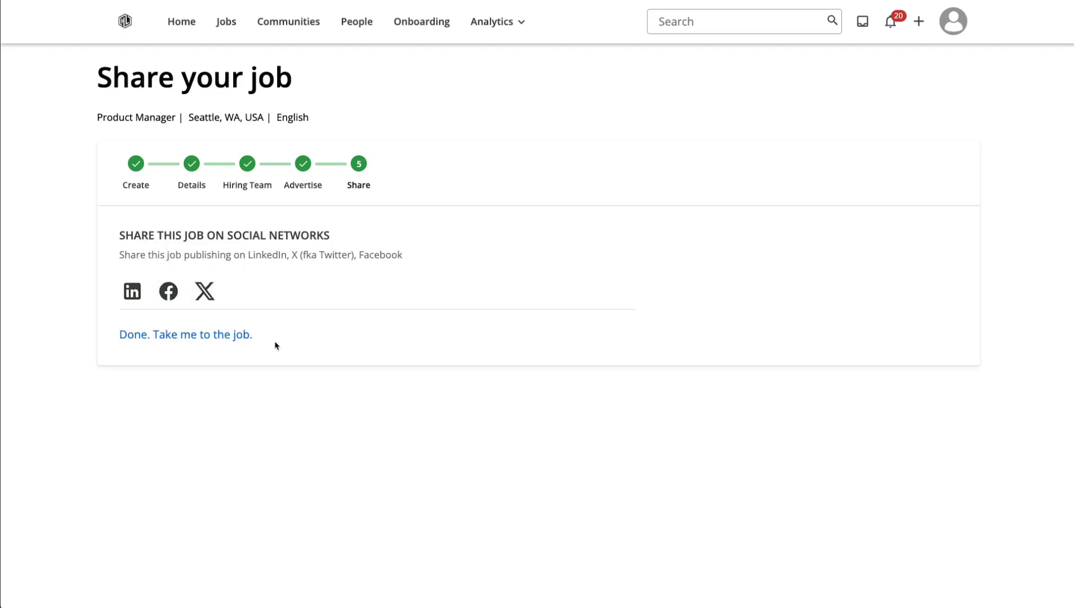
pyautogui.click(182, 347)
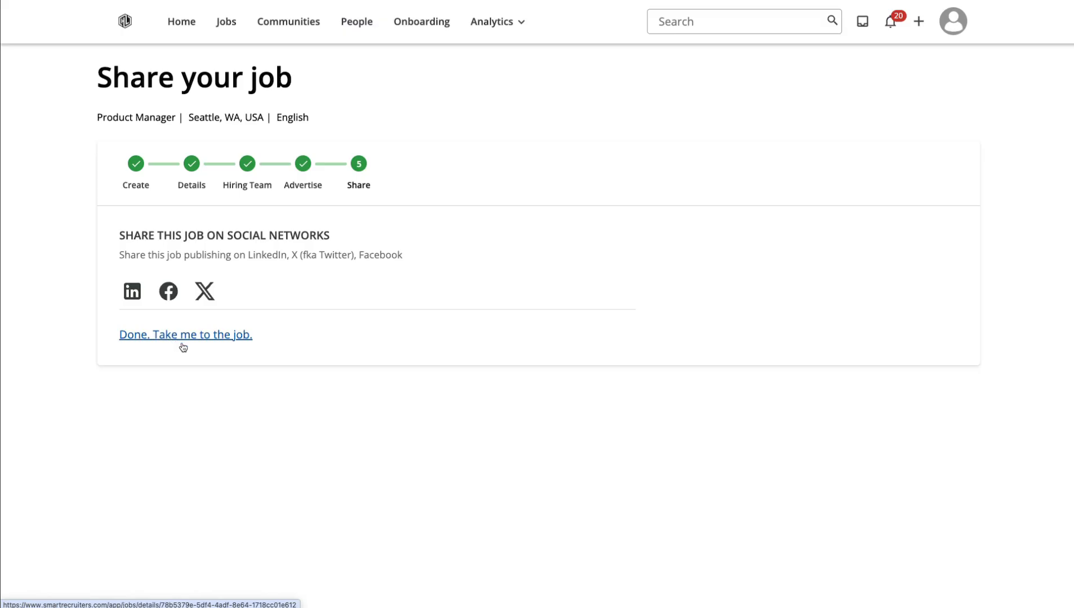